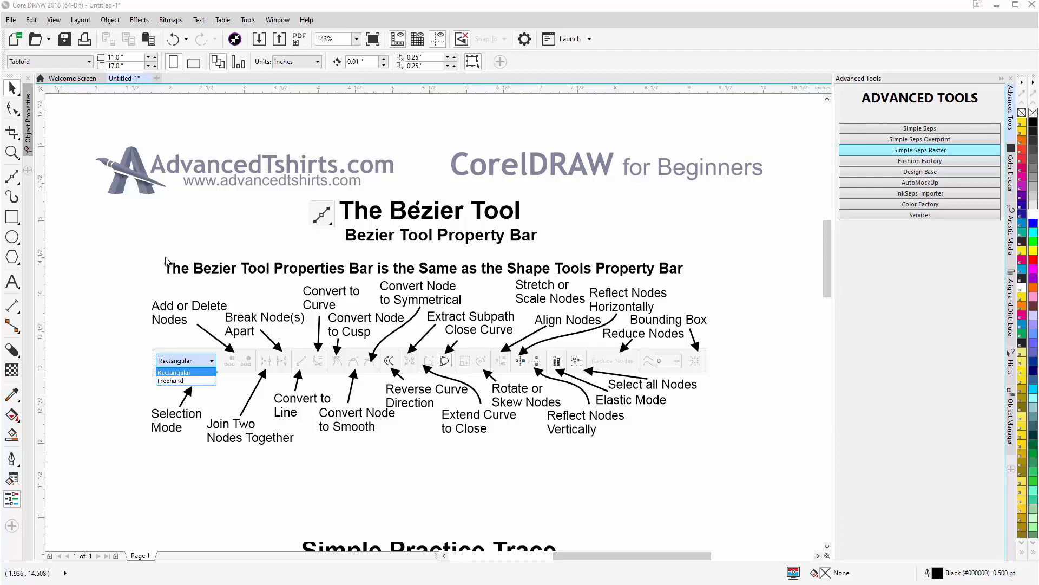
- With the Bézier tool, start a practice curve below the property bar diagram with a straight segment followed by a curved one
{"action": "left_click", "coordinate": [22, 185]}
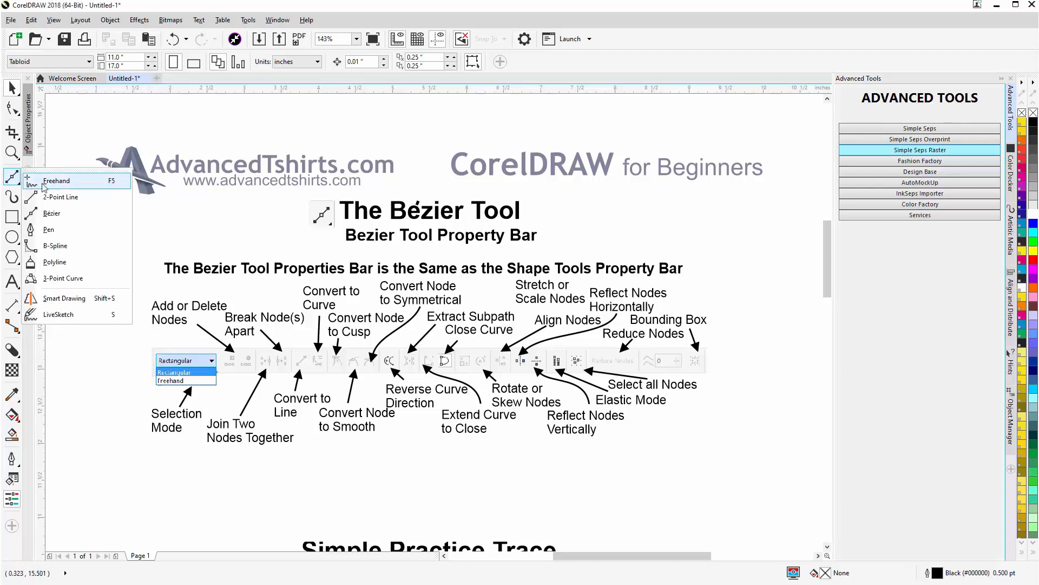
{"action": "left_click", "coordinate": [49, 214]}
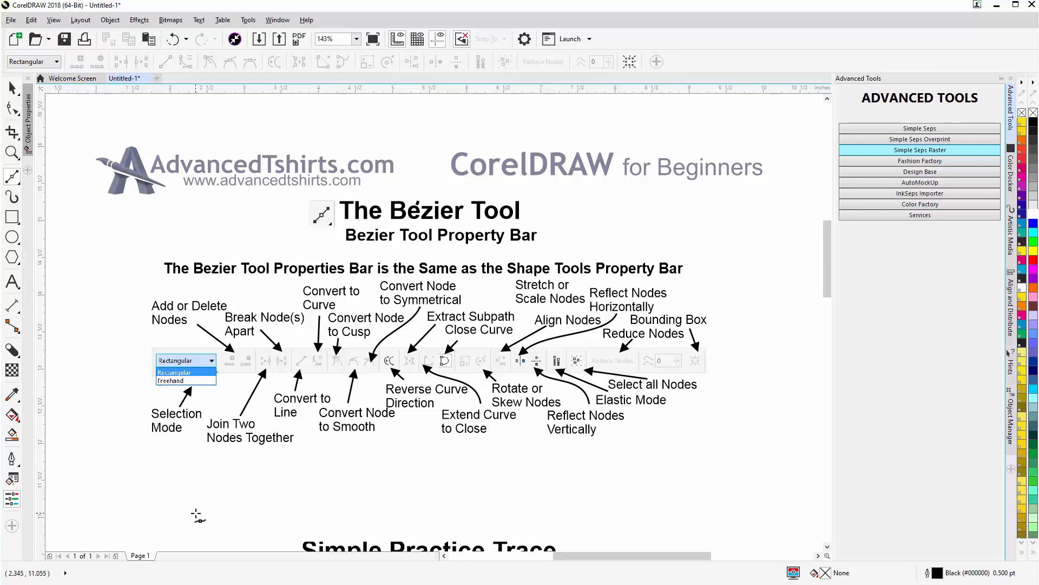
{"action": "left_click", "coordinate": [196, 514]}
{"action": "left_click", "coordinate": [230, 465]}
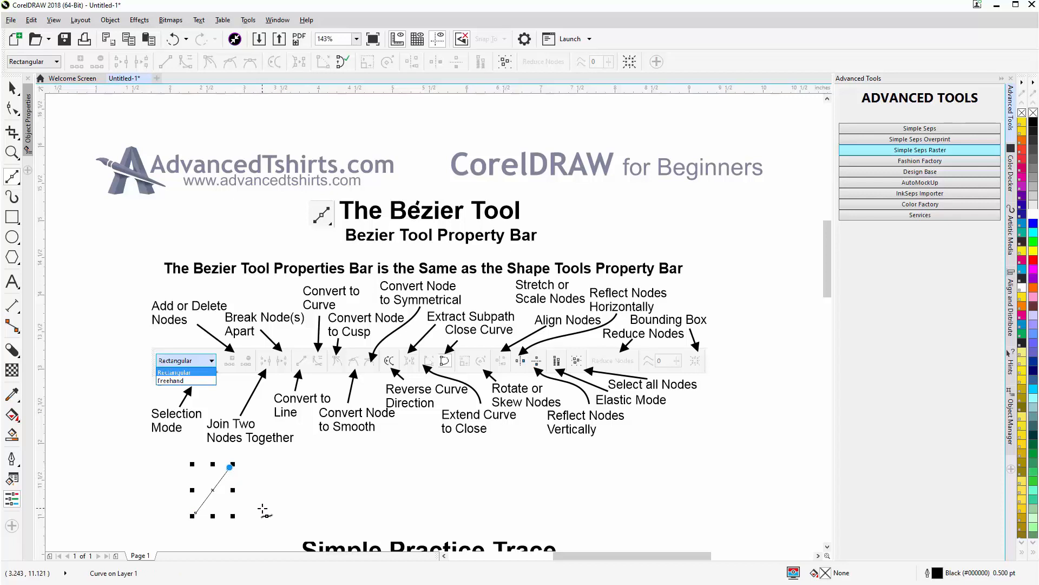
{"action": "left_click", "coordinate": [263, 509]}
{"action": "left_click_drag", "start_coordinate": [263, 509], "coordinate": [282, 520]}
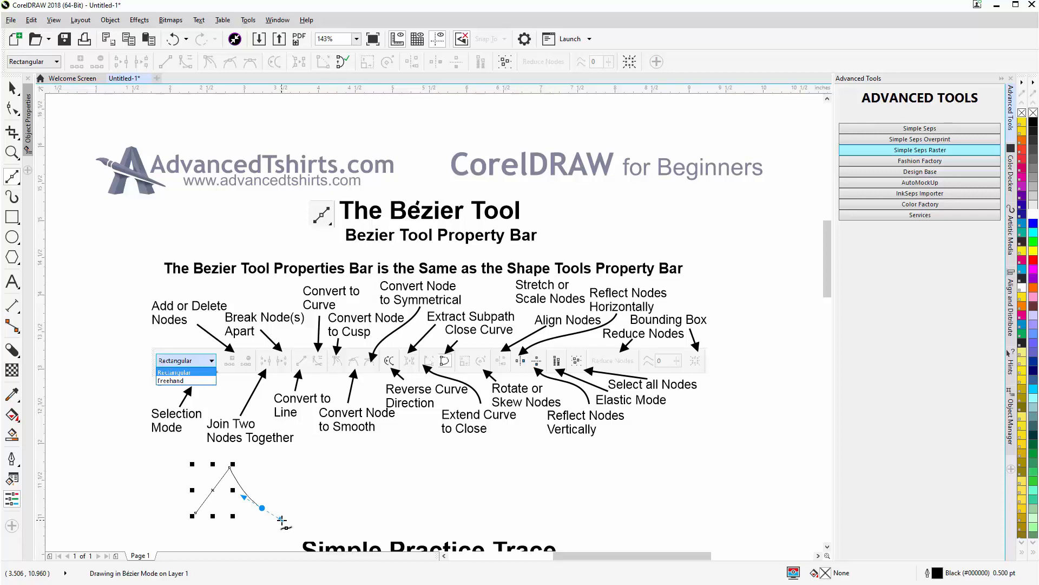
{"action": "mouse_move", "coordinate": [281, 520]}
{"action": "left_mouse_down"}
{"action": "mouse_move", "coordinate": [285, 502]}
{"action": "mouse_move", "coordinate": [279, 526]}
{"action": "left_mouse_up"}
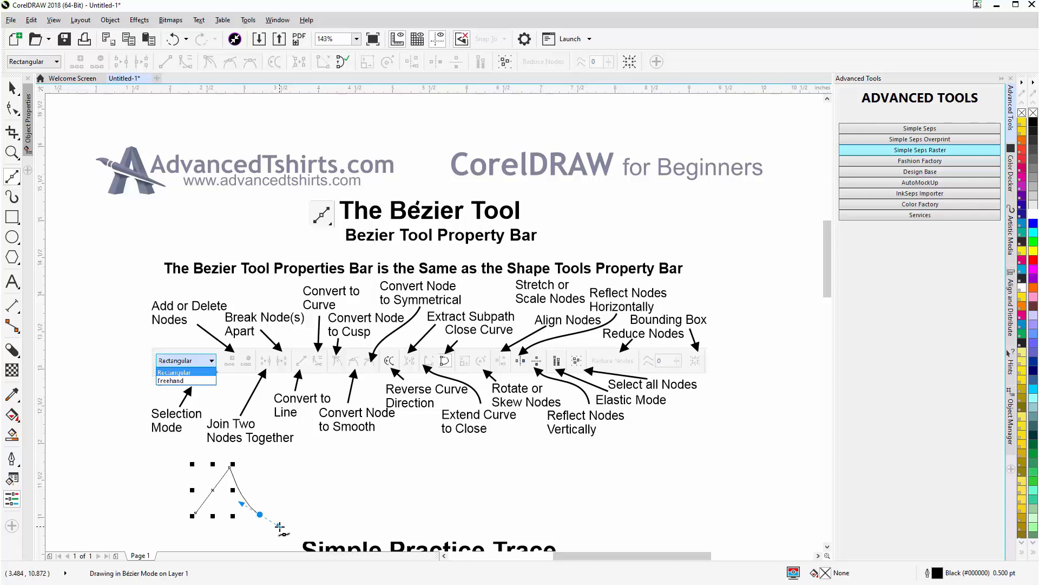
{"action": "left_click_drag", "start_coordinate": [280, 526], "coordinate": [280, 526]}
{"action": "left_click_drag", "start_coordinate": [283, 507], "coordinate": [281, 526]}
{"action": "mouse_move", "coordinate": [281, 527]}
{"action": "left_mouse_down"}
{"action": "mouse_move", "coordinate": [300, 521]}
{"action": "mouse_move", "coordinate": [289, 525]}
{"action": "left_mouse_up"}
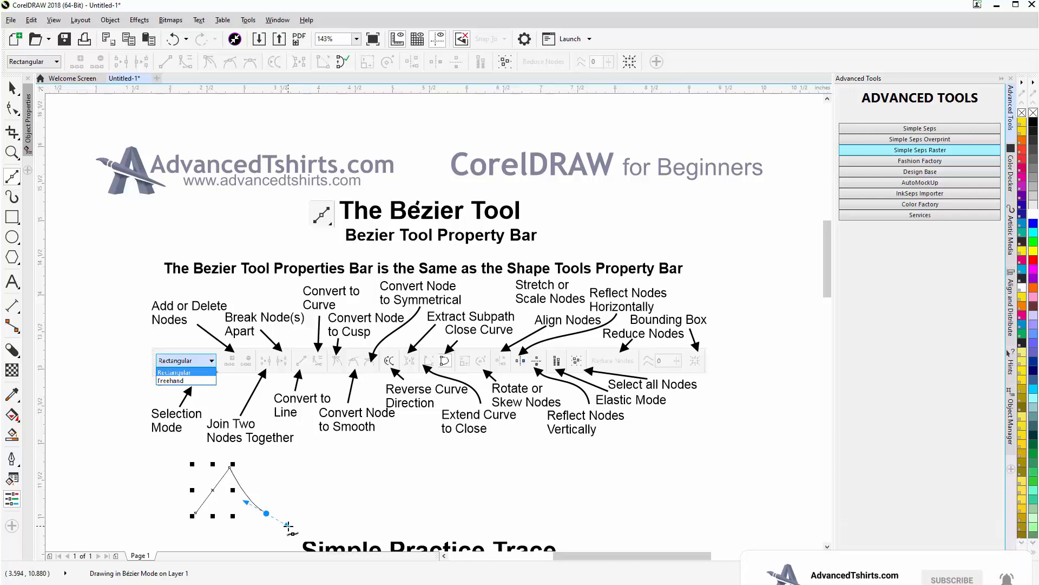
{"action": "left_click_drag", "start_coordinate": [288, 525], "coordinate": [289, 525]}
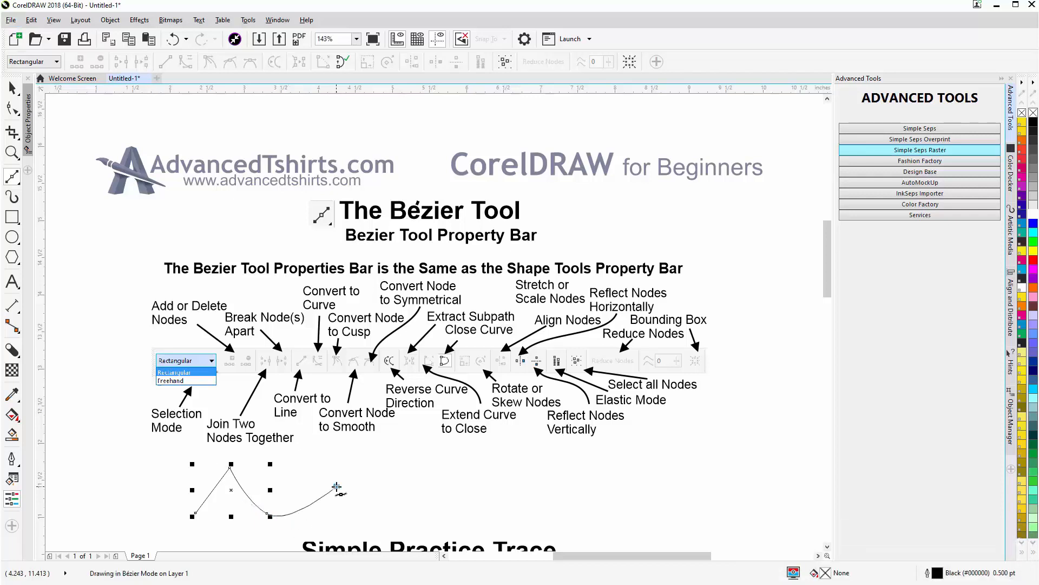
- Continue the practice curve to the right as a wavy path, adding a cusp and a rounded hump before the end node
{"action": "left_click_drag", "start_coordinate": [336, 487], "coordinate": [522, 525]}
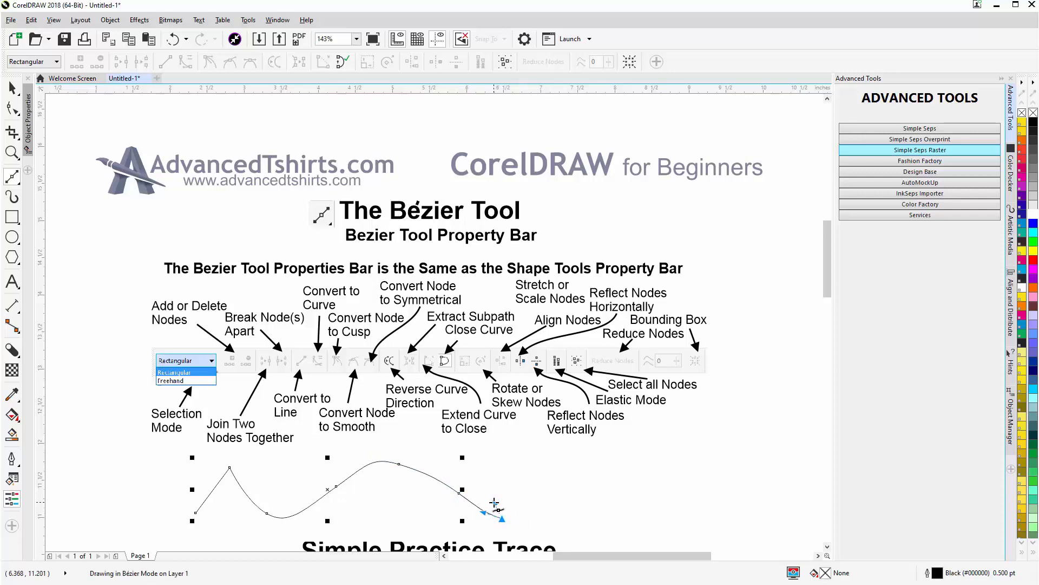
{"action": "left_click", "coordinate": [496, 480]}
{"action": "left_click_drag", "start_coordinate": [499, 476], "coordinate": [568, 481]}
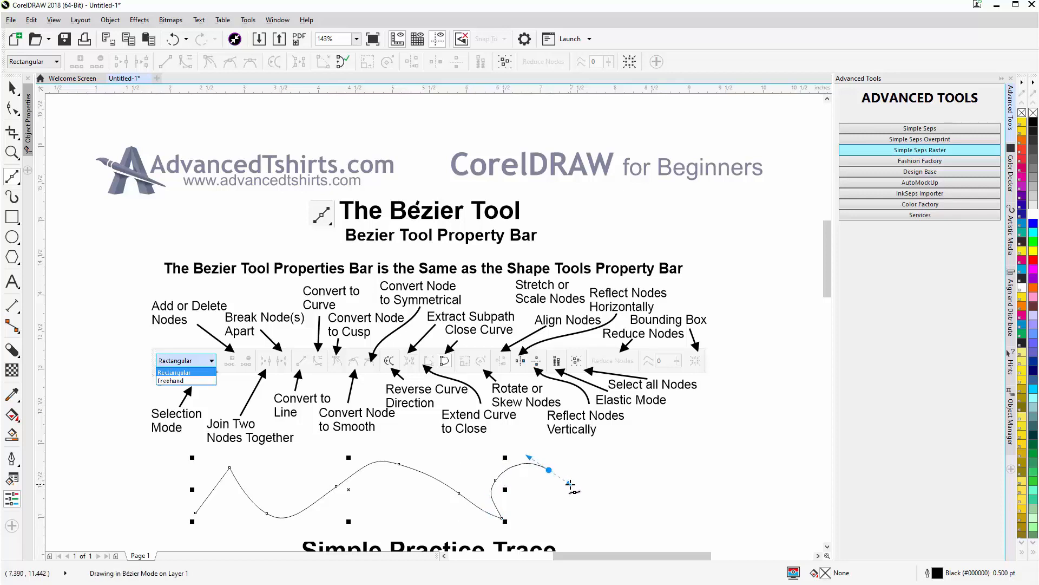
{"action": "left_click", "coordinate": [639, 503]}
{"action": "left_click_drag", "start_coordinate": [639, 504], "coordinate": [666, 500]}
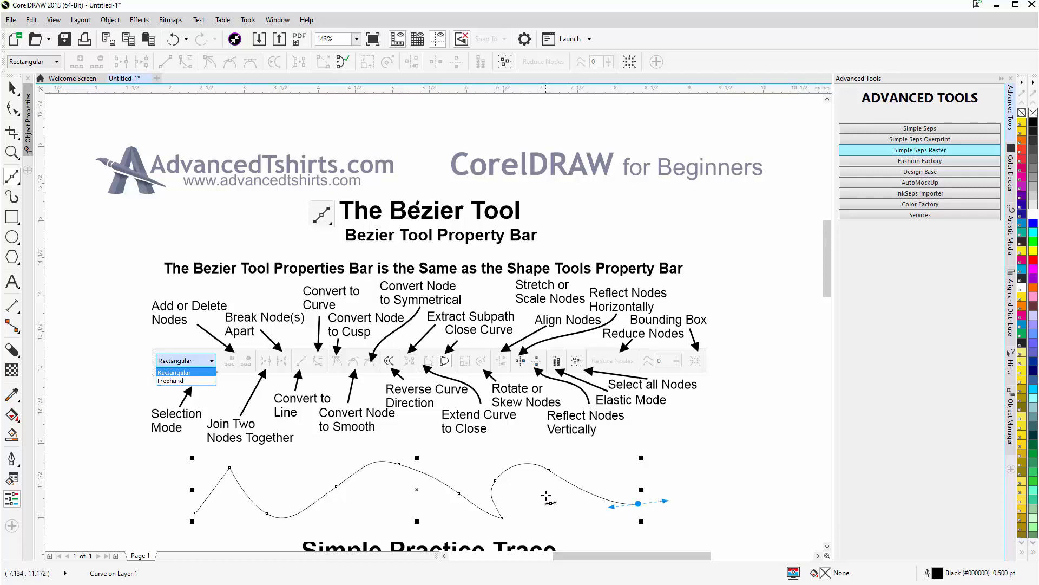
- Convert the last segment of the practice curve to a straight line and shift that segment slightly down
{"action": "left_click", "coordinate": [551, 476]}
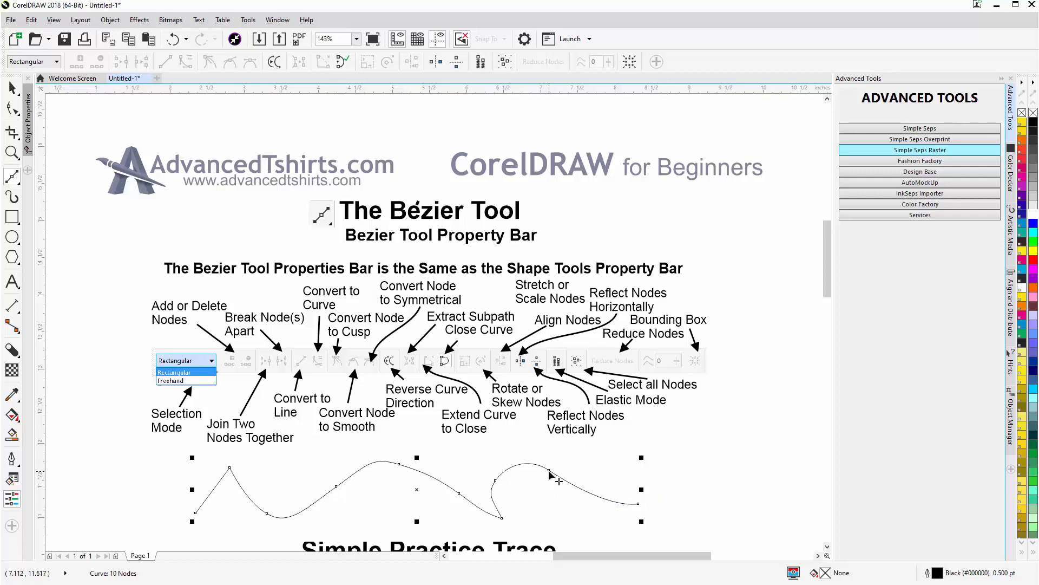
{"action": "left_click", "coordinate": [550, 471]}
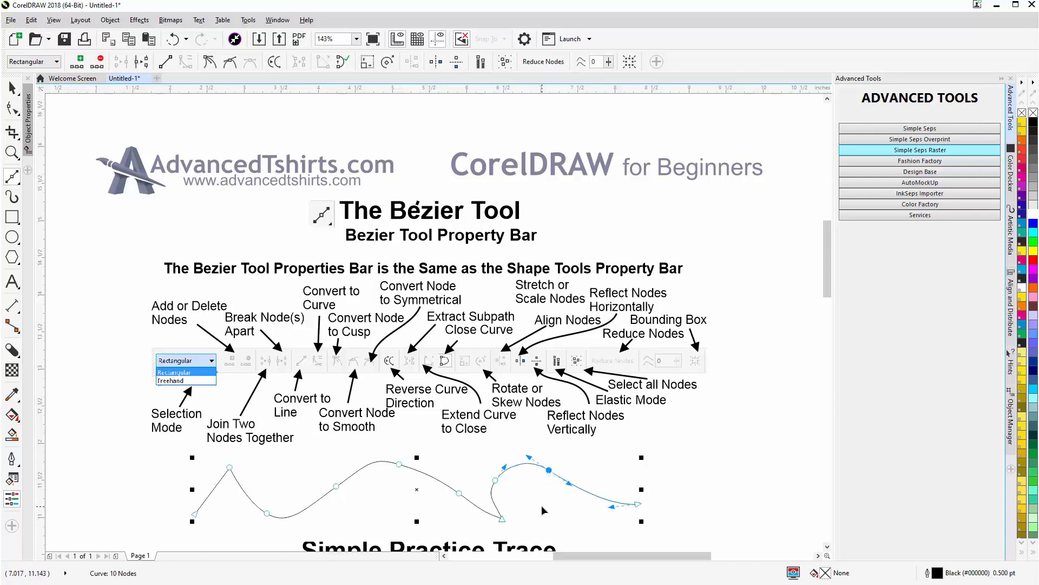
{"action": "left_click", "coordinate": [580, 489]}
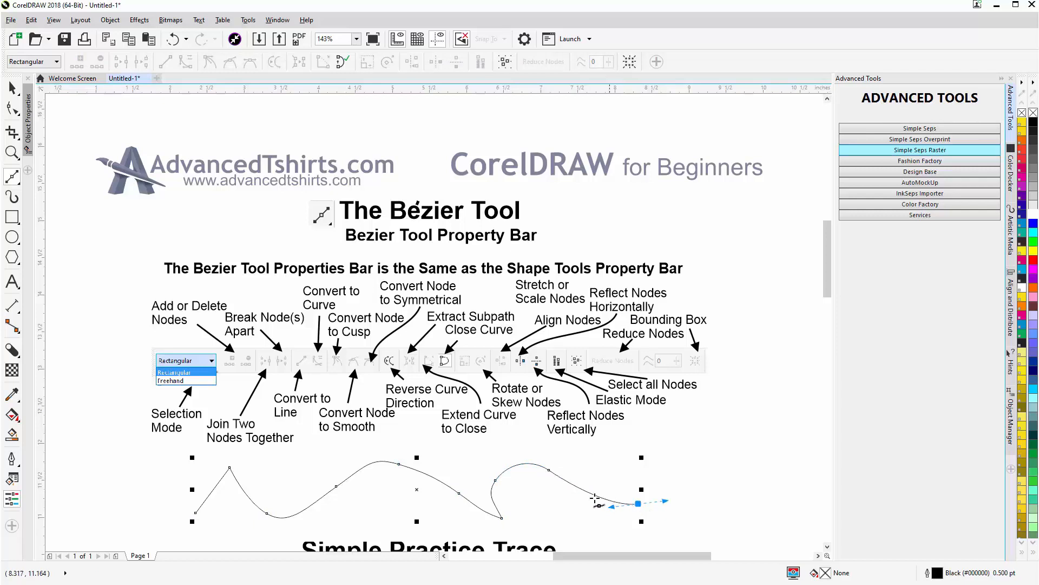
{"action": "left_click", "coordinate": [548, 473]}
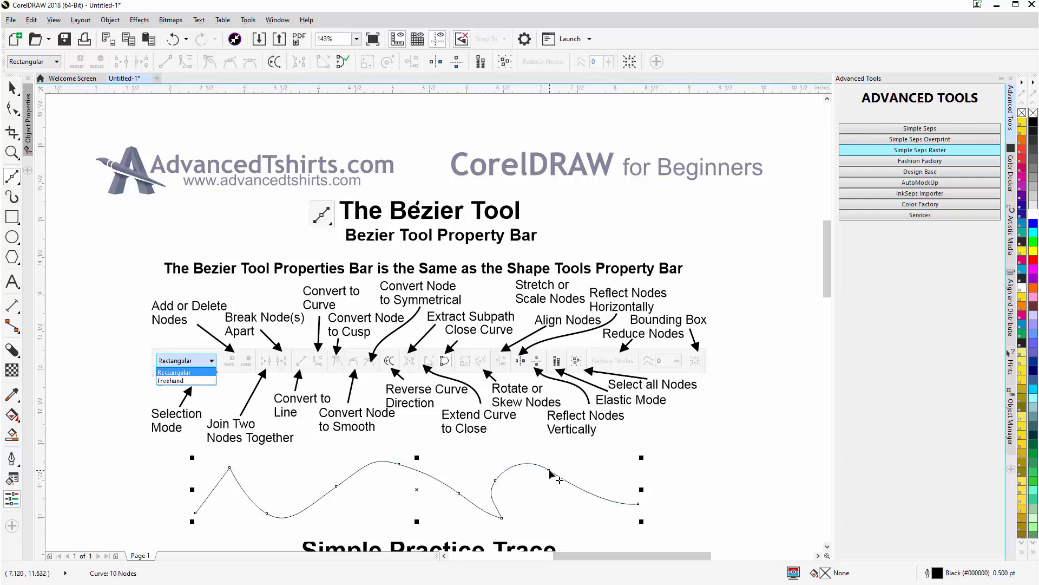
{"action": "left_click", "coordinate": [549, 471]}
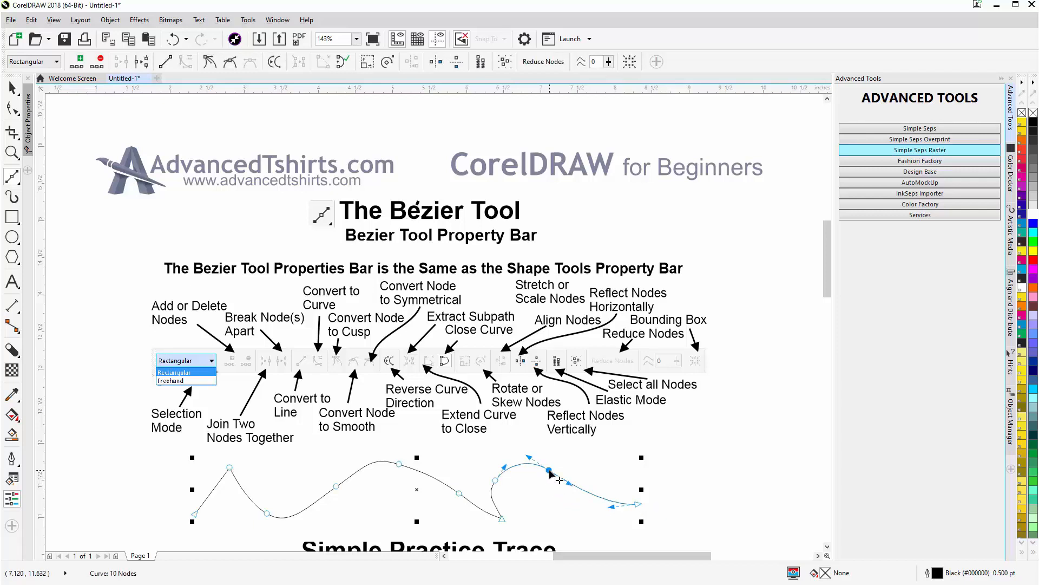
{"action": "left_click", "coordinate": [578, 489]}
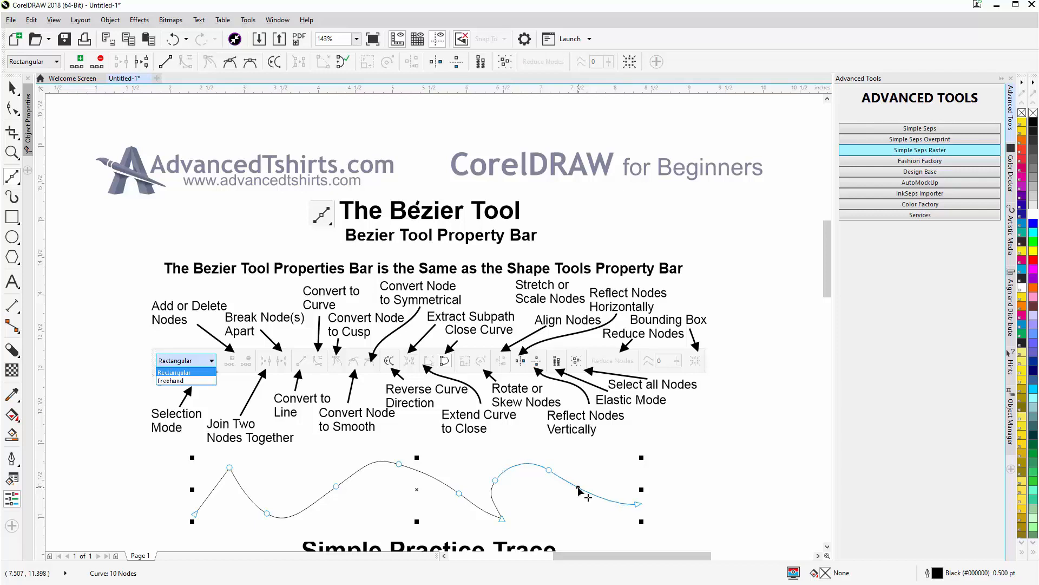
{"action": "key", "text": "l"}
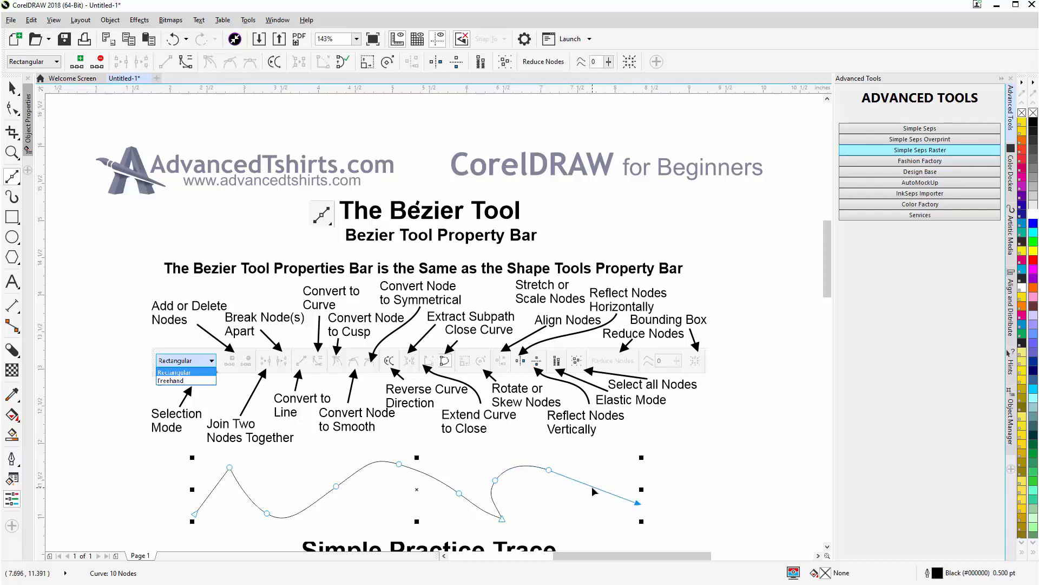
{"action": "left_click_drag", "start_coordinate": [593, 491], "coordinate": [587, 497]}
- Convert the straight last segment back to a curve and reshape it by adjusting its control handle
{"action": "left_click", "coordinate": [585, 496]}
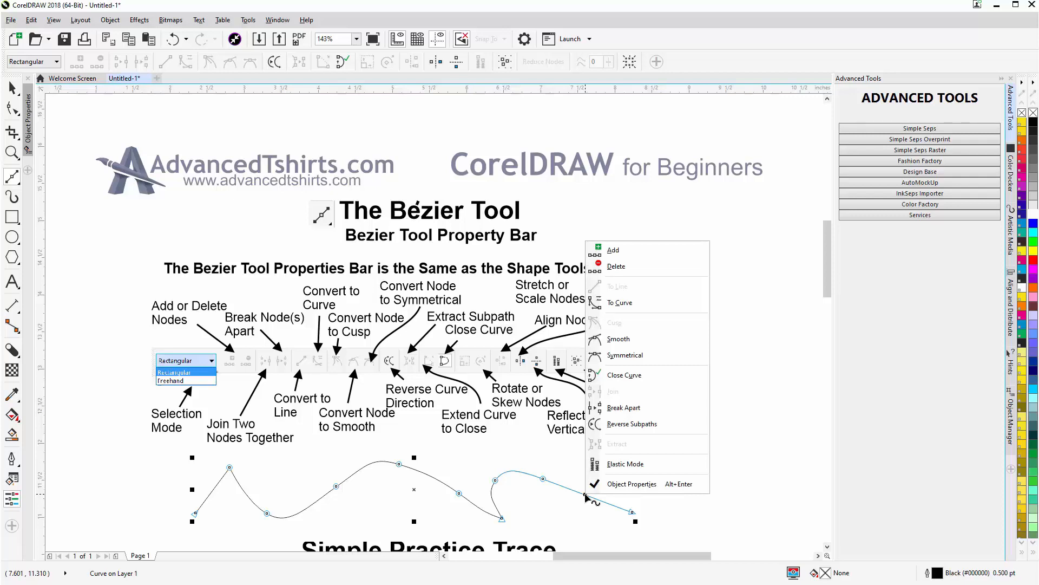
{"action": "left_click", "coordinate": [626, 308]}
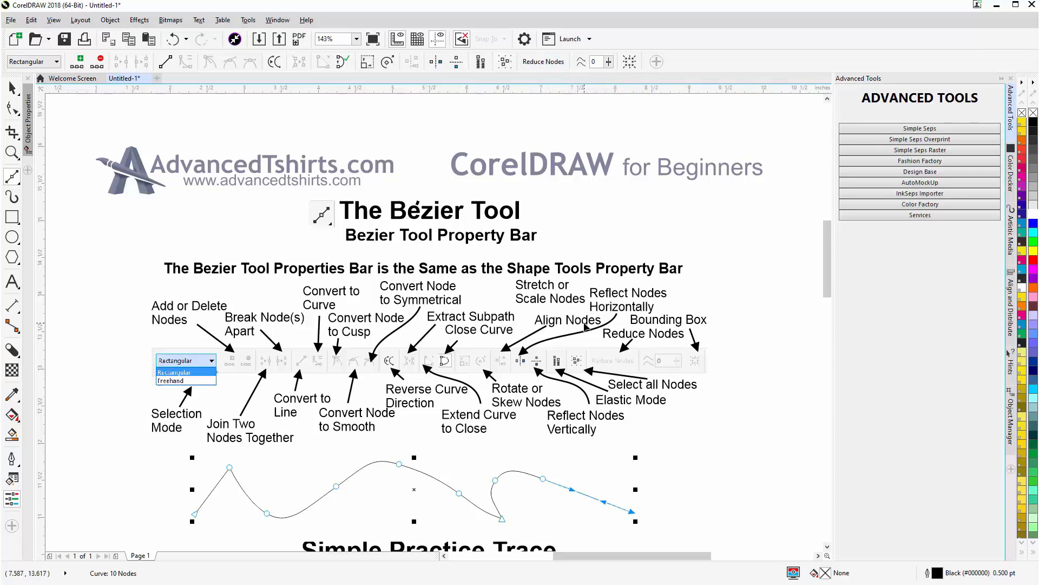
{"action": "left_click", "coordinate": [572, 490]}
{"action": "mouse_move", "coordinate": [572, 490]}
{"action": "left_mouse_down"}
{"action": "mouse_move", "coordinate": [564, 504]}
{"action": "mouse_move", "coordinate": [562, 493]}
{"action": "left_mouse_up"}
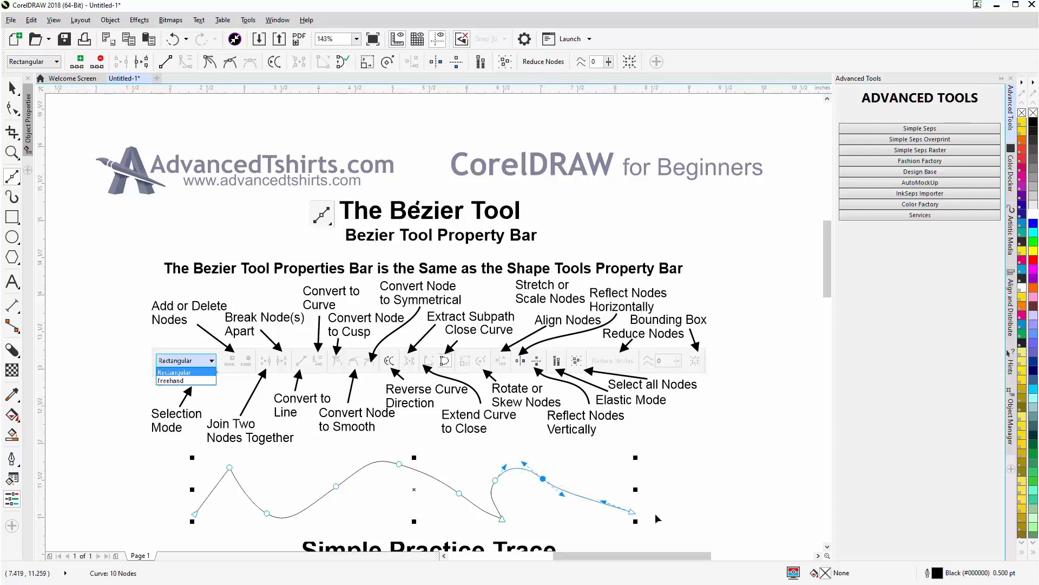
- Extend the practice curve from its end node with one more curved segment rising to the right
{"action": "key", "text": "ctrl"}
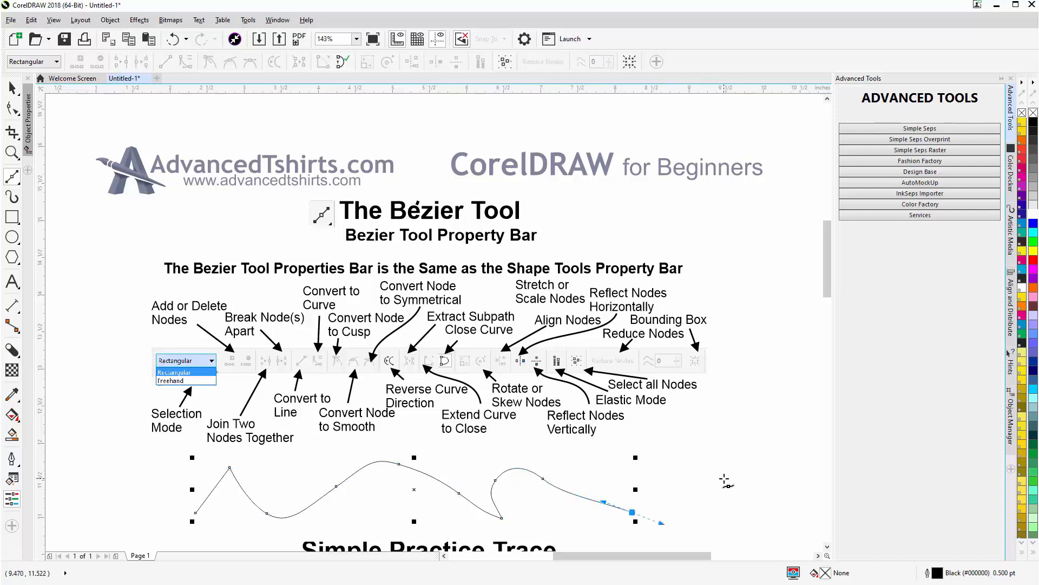
{"action": "left_click_drag", "start_coordinate": [725, 478], "coordinate": [736, 461]}
{"action": "key", "text": "ctrl"}
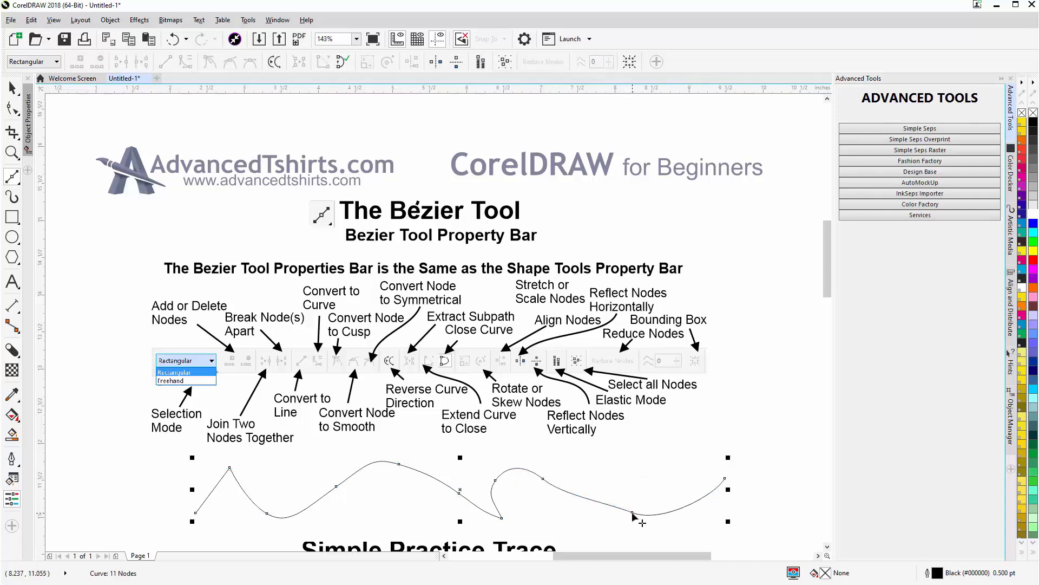
- Select the low node near the curve's right end and the node just after the cusp, and move them slightly down together
{"action": "left_click", "coordinate": [633, 513], "text": "ctrl"}
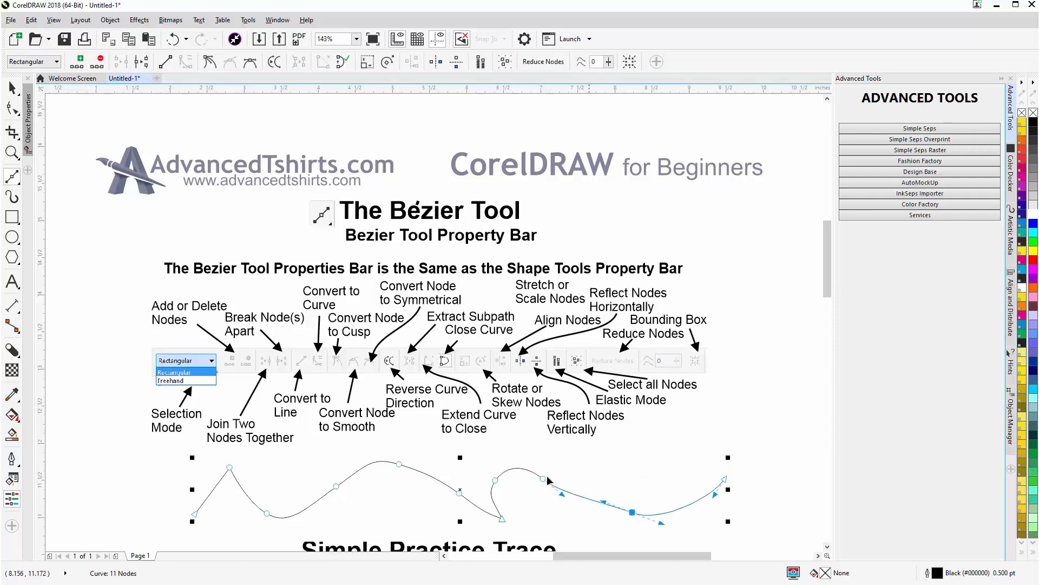
{"action": "left_click", "coordinate": [496, 480], "text": "shift"}
{"action": "mouse_move", "coordinate": [495, 481]}
{"action": "left_mouse_down"}
{"action": "mouse_move", "coordinate": [497, 467]}
{"action": "mouse_move", "coordinate": [494, 486]}
{"action": "left_mouse_up"}
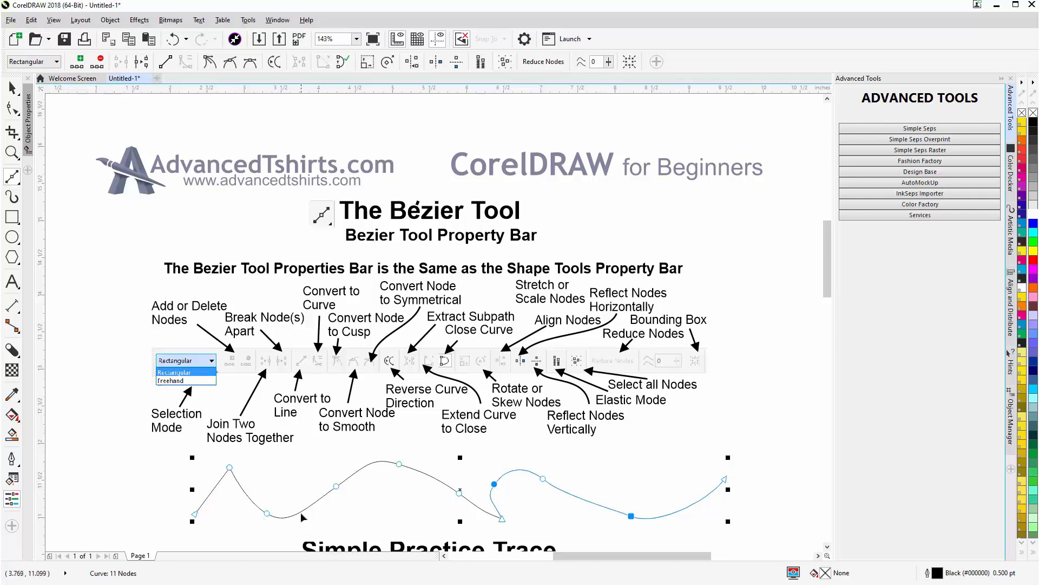
- Select the run of nodes from the first valley to the last valley and move them slightly as a group
{"action": "left_click", "coordinate": [267, 513]}
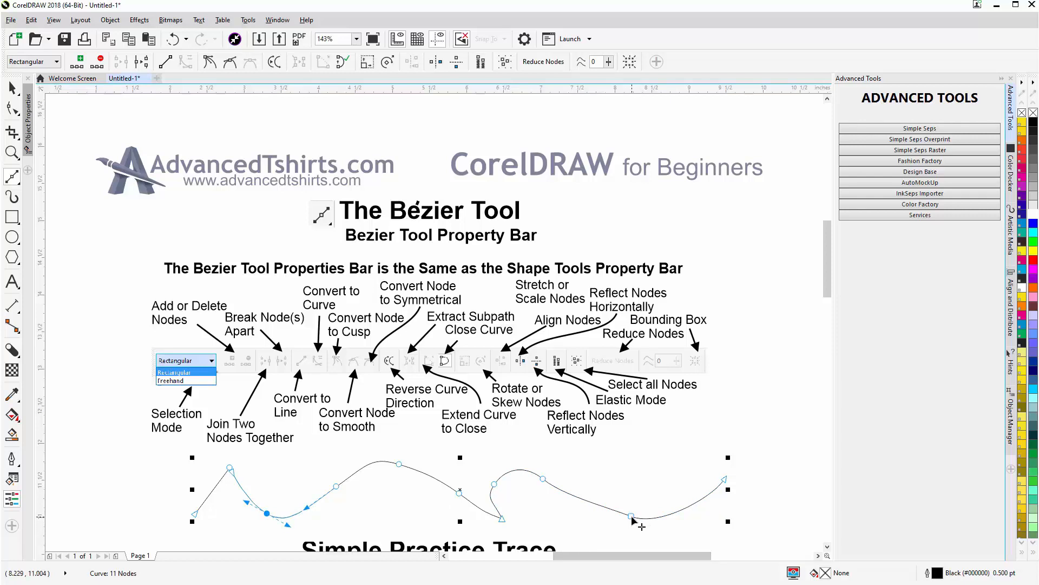
{"action": "left_click", "coordinate": [632, 518], "text": "shift"}
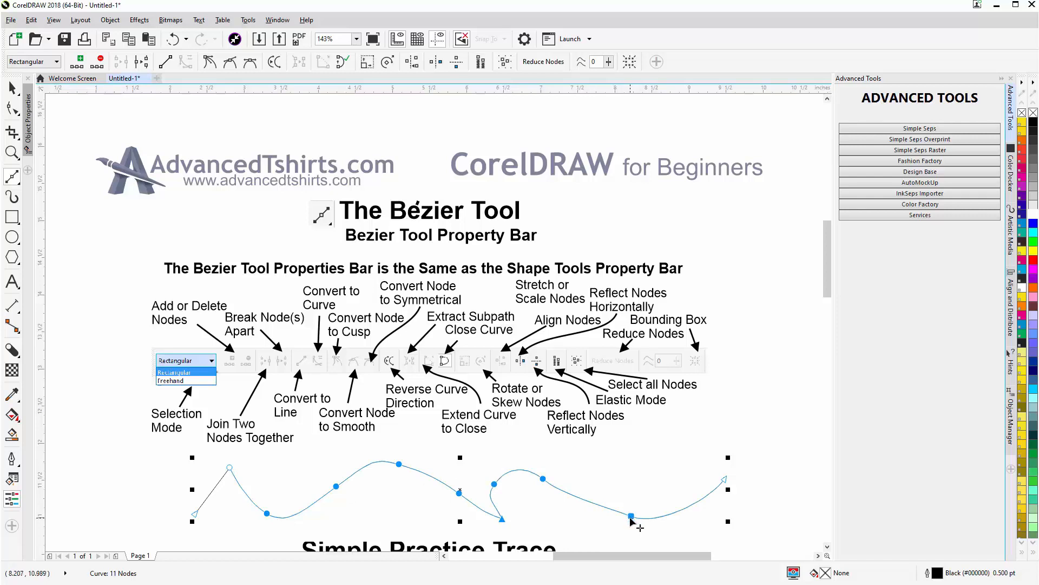
{"action": "mouse_move", "coordinate": [631, 514]}
{"action": "left_mouse_down"}
{"action": "mouse_move", "coordinate": [634, 496]}
{"action": "mouse_move", "coordinate": [630, 518]}
{"action": "left_mouse_up"}
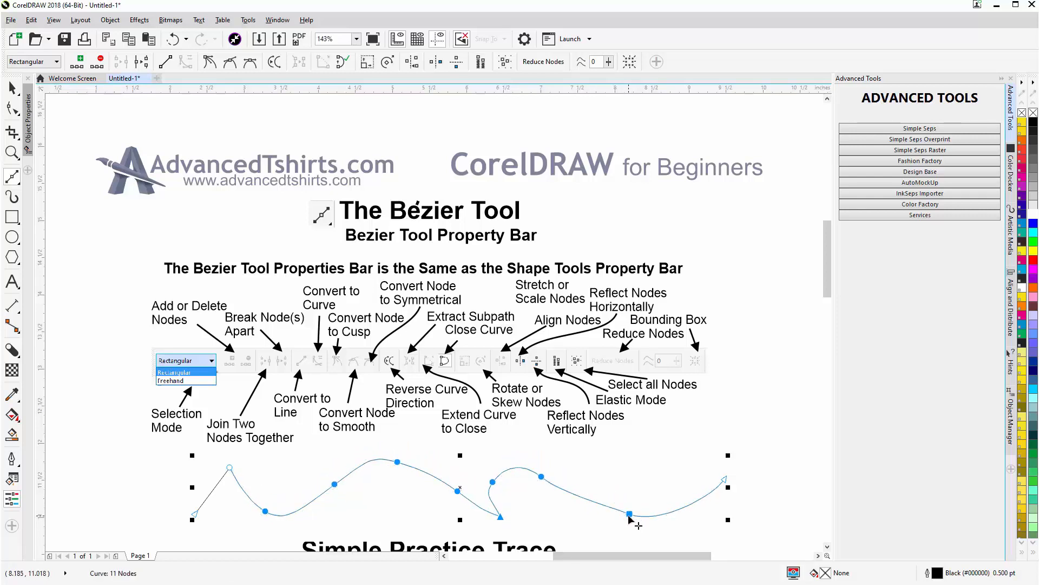
- Select the three crest nodes, move them slightly together, and bend the segment after the last crest downward
{"action": "left_click", "coordinate": [229, 468]}
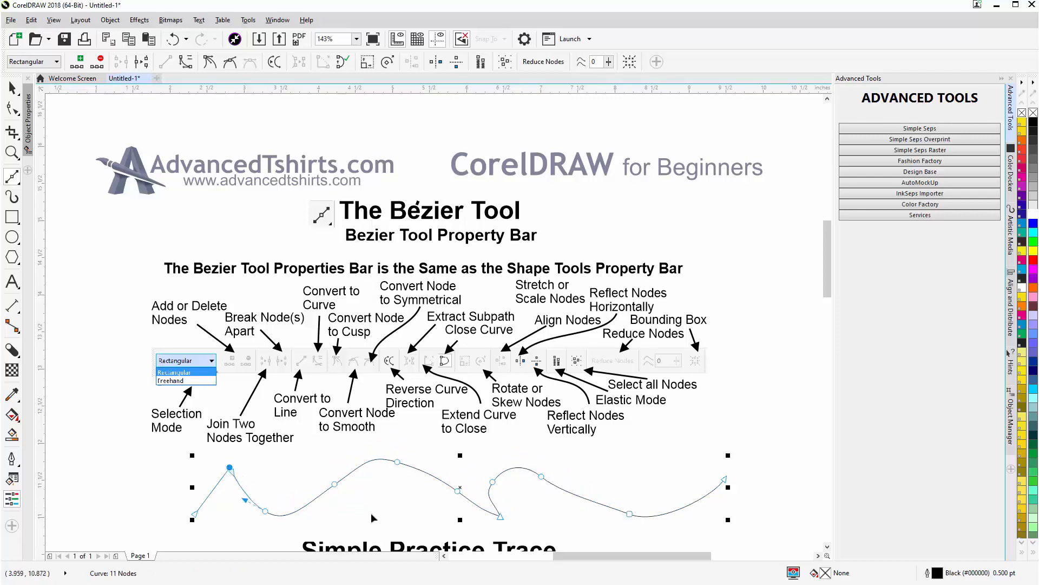
{"action": "left_click", "coordinate": [397, 463], "text": "shift"}
{"action": "left_click", "coordinate": [542, 477], "text": "shift"}
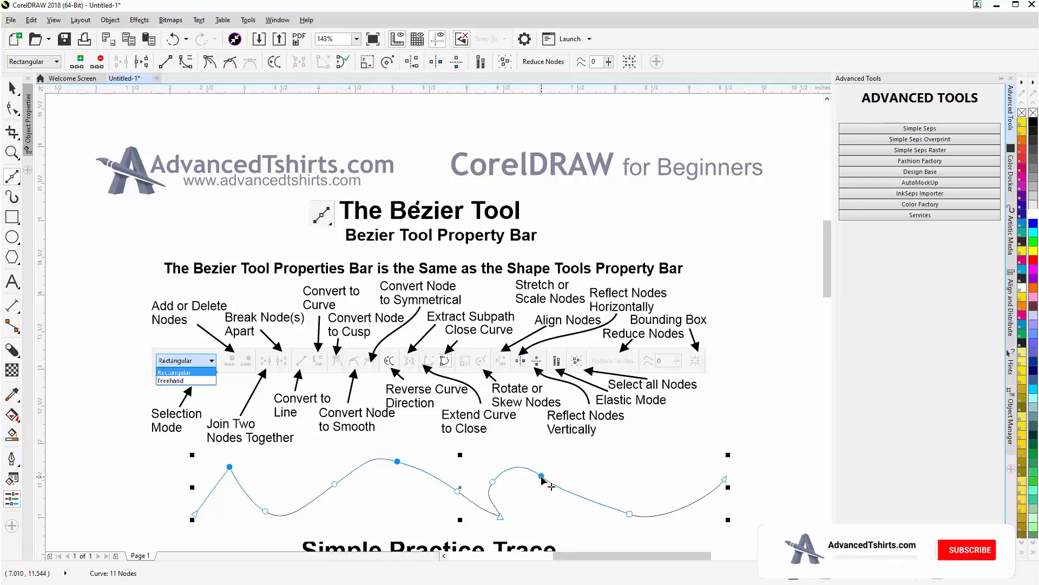
{"action": "left_click_drag", "start_coordinate": [542, 478], "coordinate": [577, 515]}
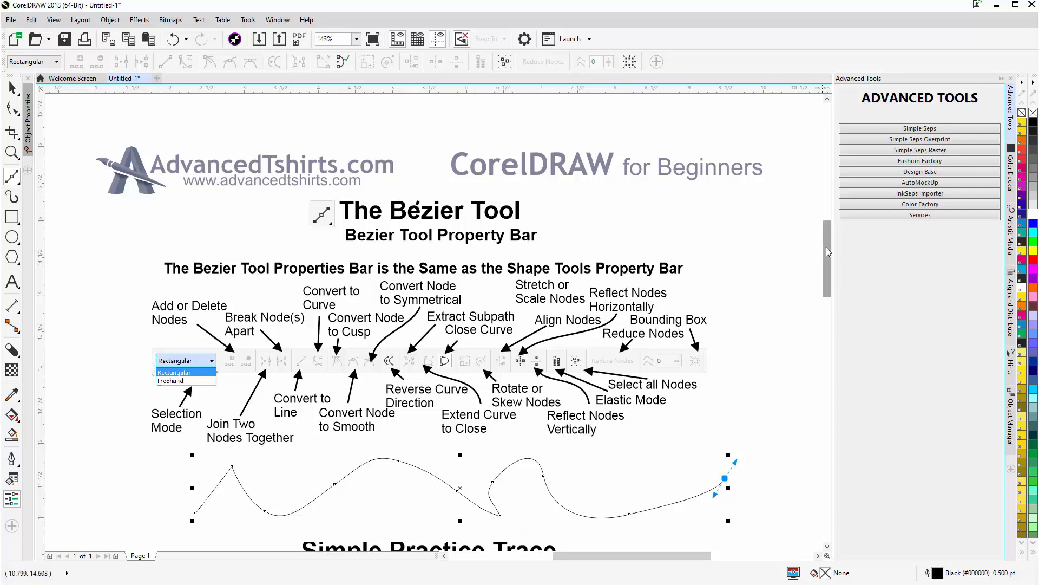
- Delete the whole practice curve above the Simple Practice Trace heading
{"action": "mouse_move", "coordinate": [827, 251]}
{"action": "left_mouse_down"}
{"action": "mouse_move", "coordinate": [838, 326]}
{"action": "mouse_move", "coordinate": [849, 287]}
{"action": "left_mouse_up"}
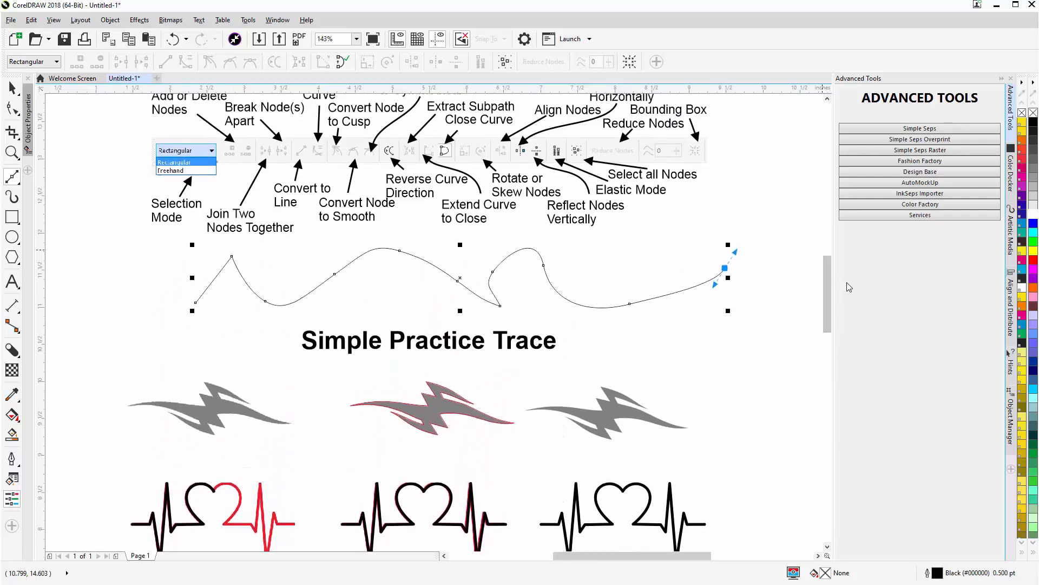
{"action": "left_click", "coordinate": [14, 91]}
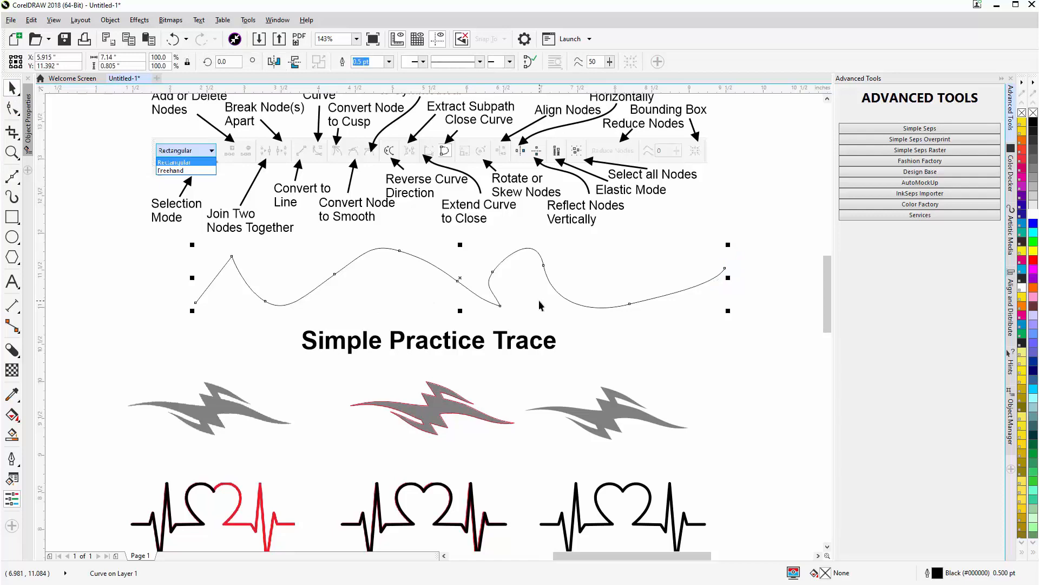
{"action": "key", "text": "Delete"}
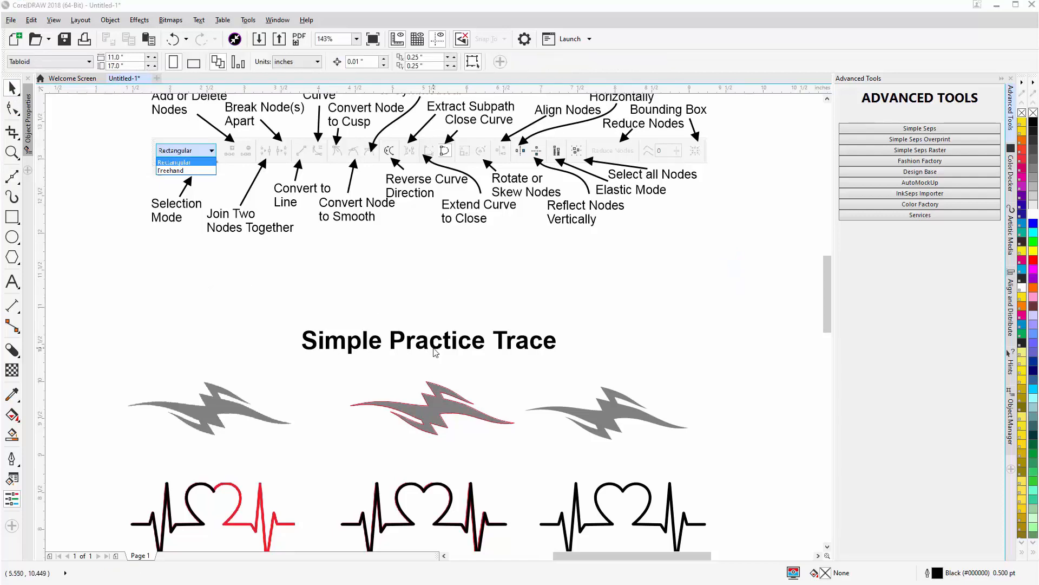
- Lock the leftmost grey lightning-shaped bitmap under the Simple Practice Trace heading
{"action": "left_click", "coordinate": [219, 413]}
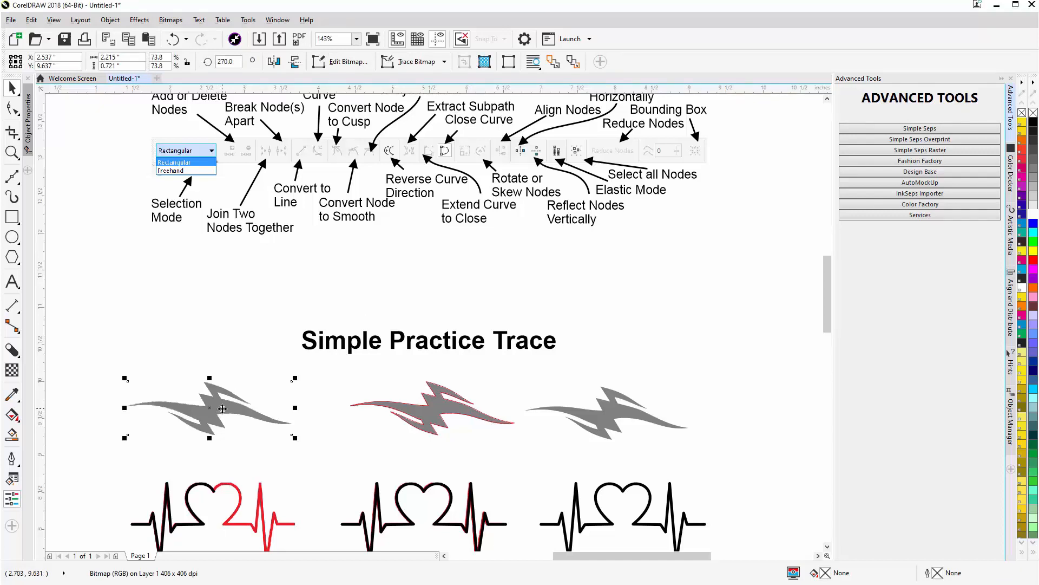
{"action": "right_click", "coordinate": [222, 408]}
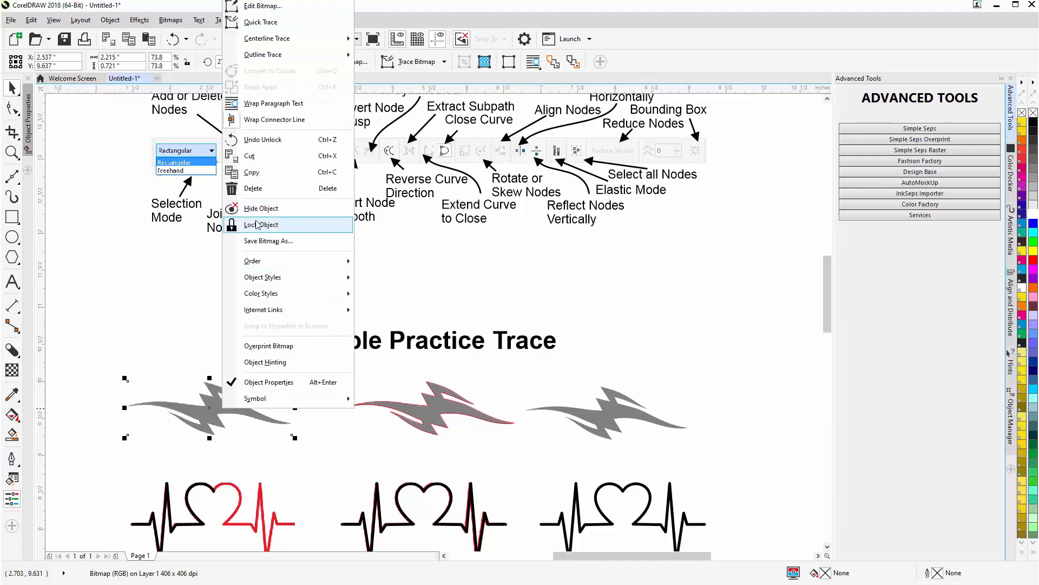
{"action": "left_click", "coordinate": [257, 224]}
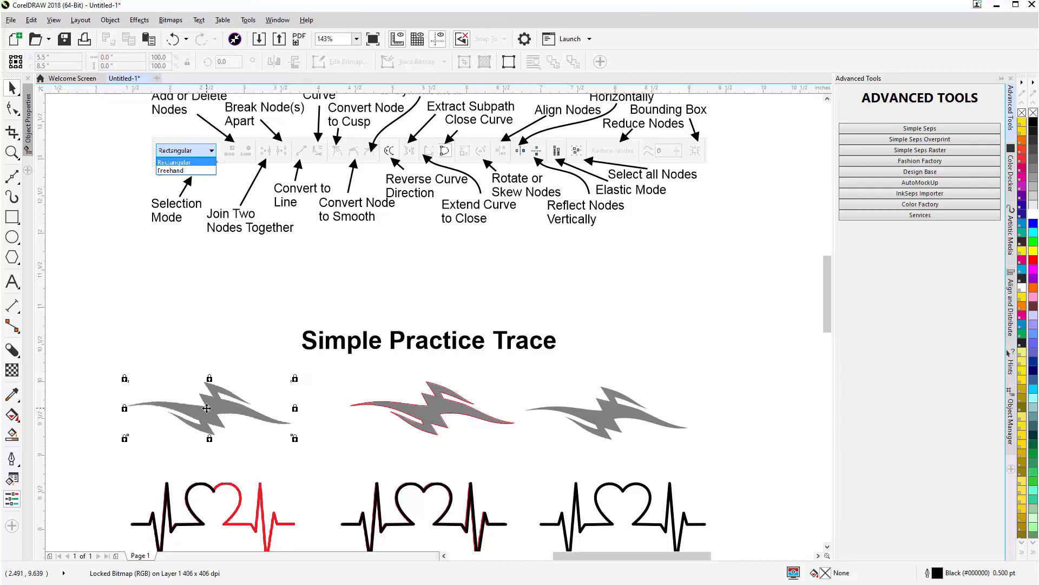
- With the Bézier tool, trace the locked shape from its left tip along the left wing's lower edge and around the short inner notch
{"action": "scroll", "coordinate": [206, 408], "scroll_direction": "up", "scroll_amount": 1}
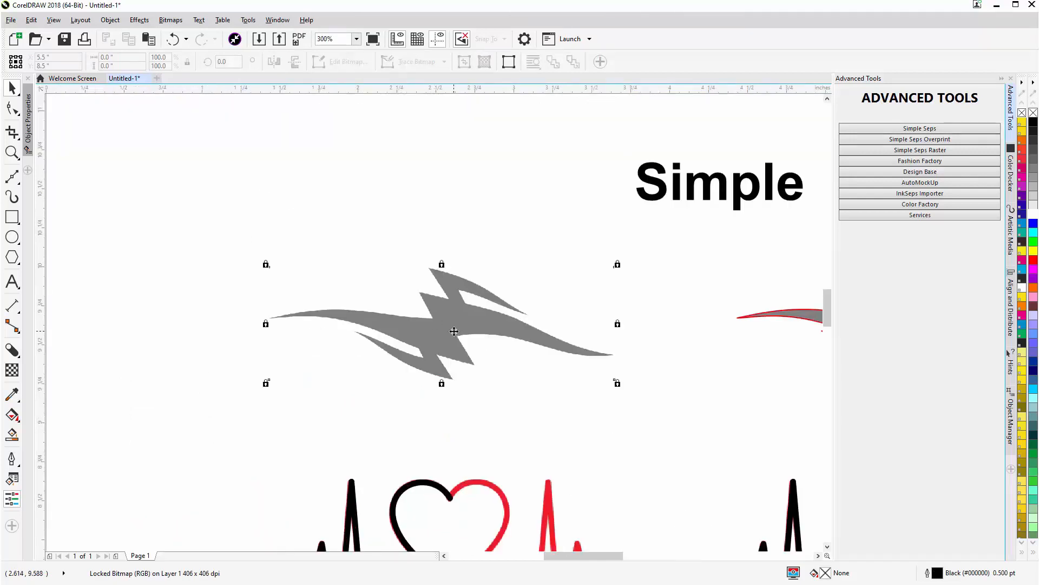
{"action": "scroll", "coordinate": [454, 331], "scroll_direction": "up", "scroll_amount": 1}
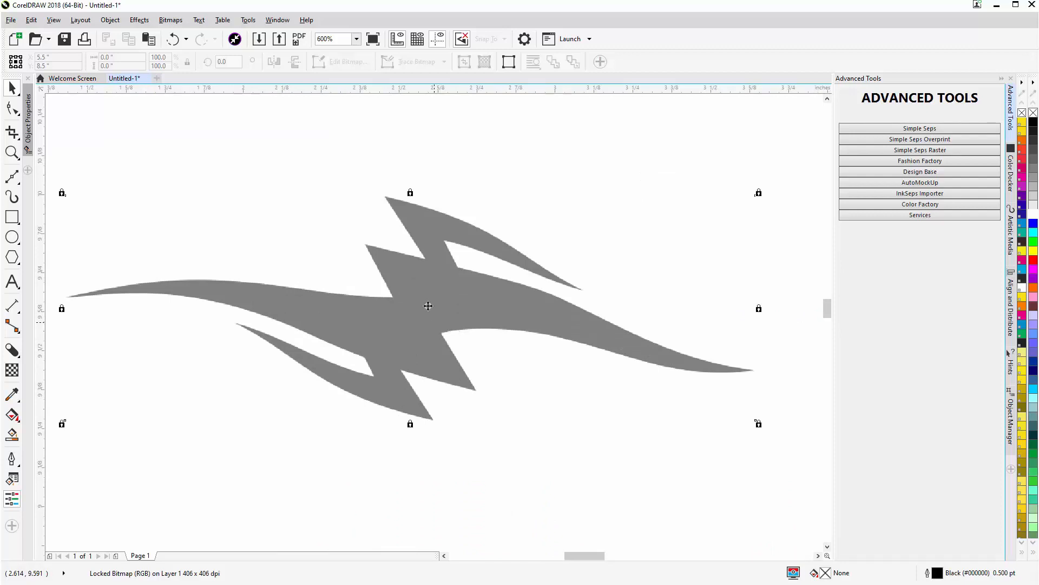
{"action": "left_click", "coordinate": [15, 176]}
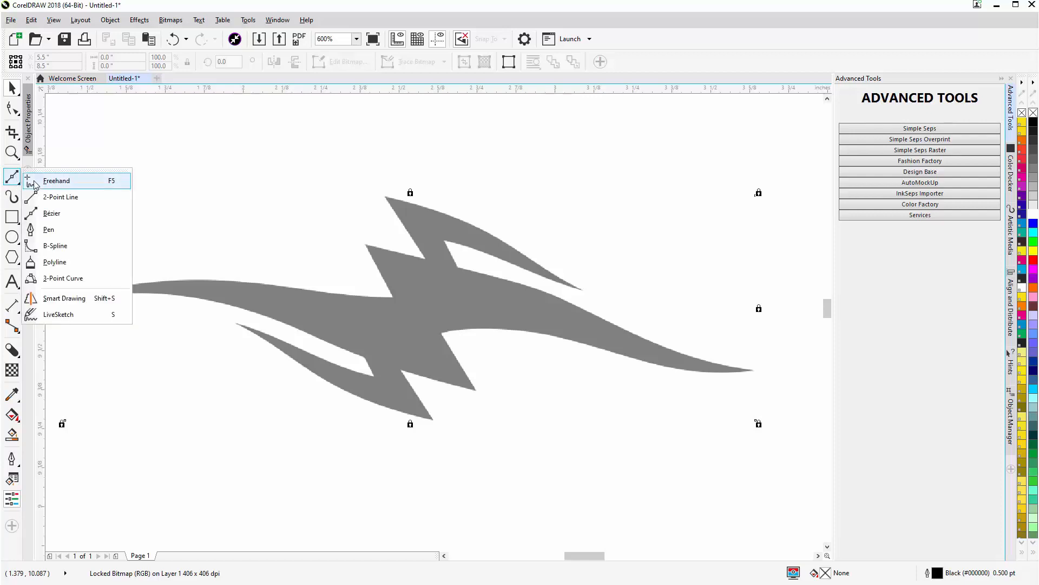
{"action": "left_click", "coordinate": [51, 213]}
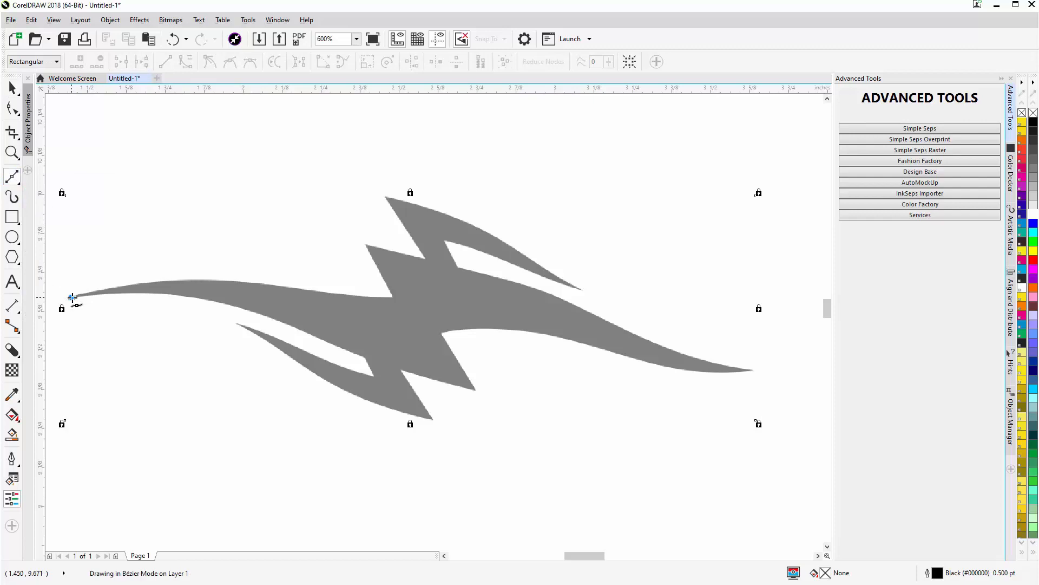
{"action": "left_click_drag", "start_coordinate": [72, 297], "coordinate": [113, 293]}
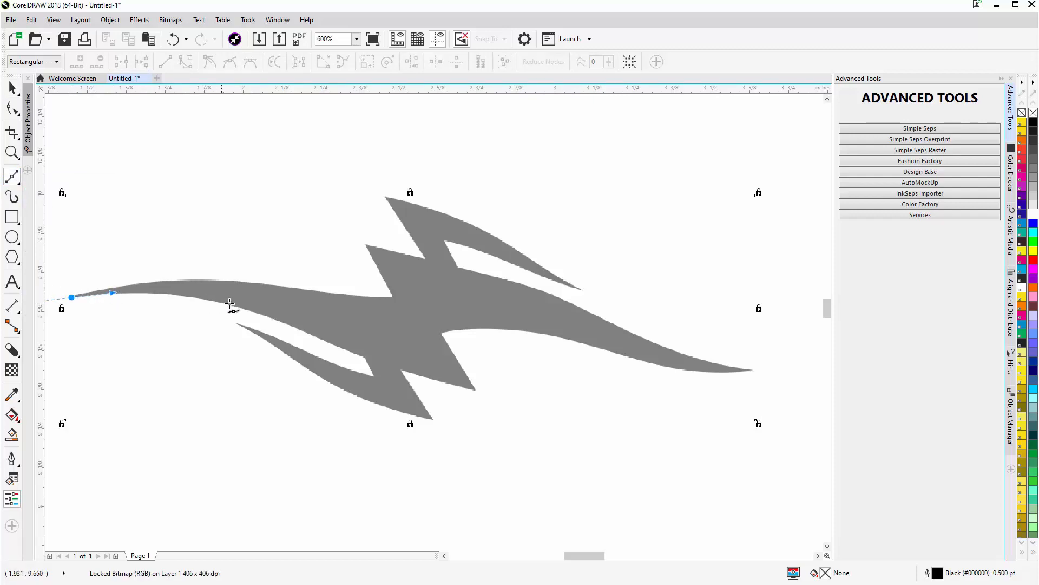
{"action": "left_click_drag", "start_coordinate": [230, 304], "coordinate": [283, 320]}
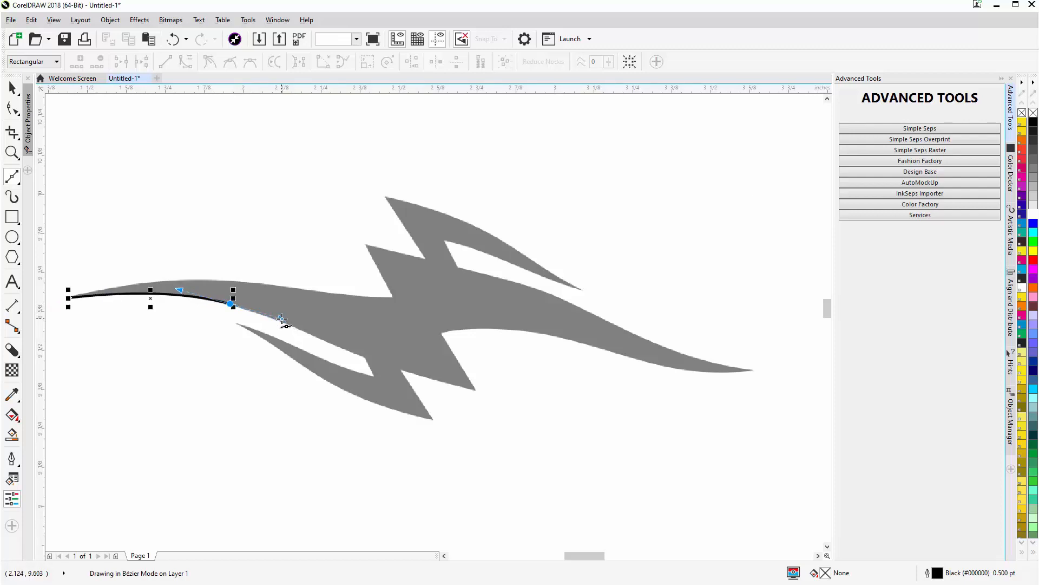
{"action": "left_click", "coordinate": [364, 357]}
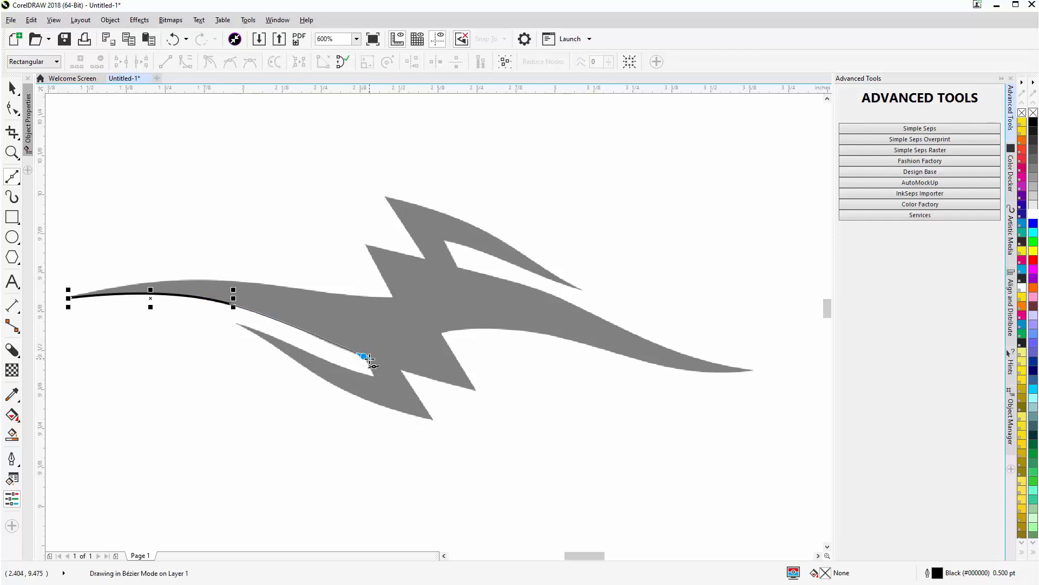
{"action": "mouse_move", "coordinate": [370, 359]}
{"action": "left_mouse_down"}
{"action": "mouse_move", "coordinate": [379, 359]}
{"action": "mouse_move", "coordinate": [370, 365]}
{"action": "left_mouse_up"}
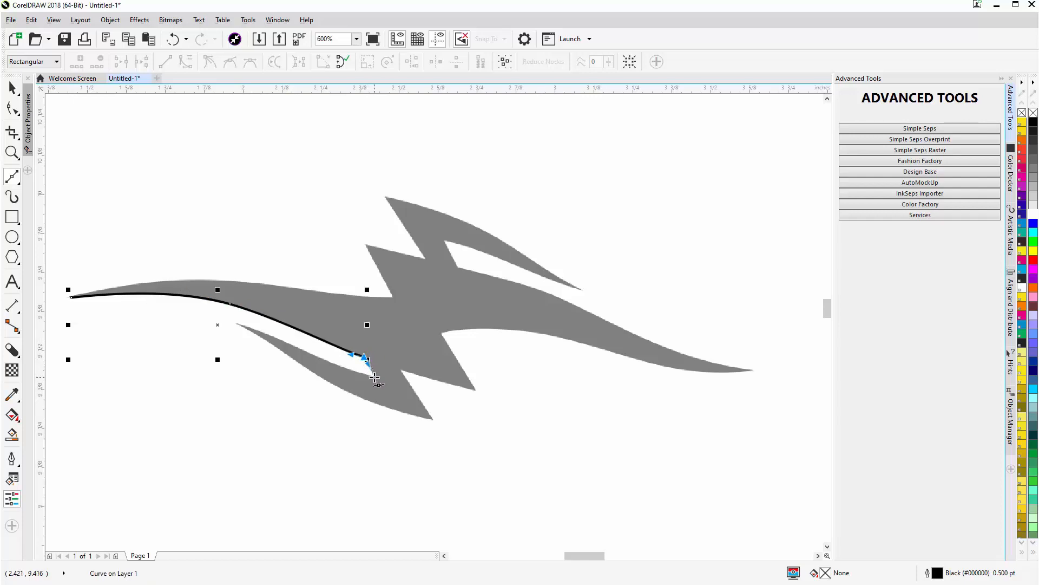
{"action": "left_click", "coordinate": [374, 377]}
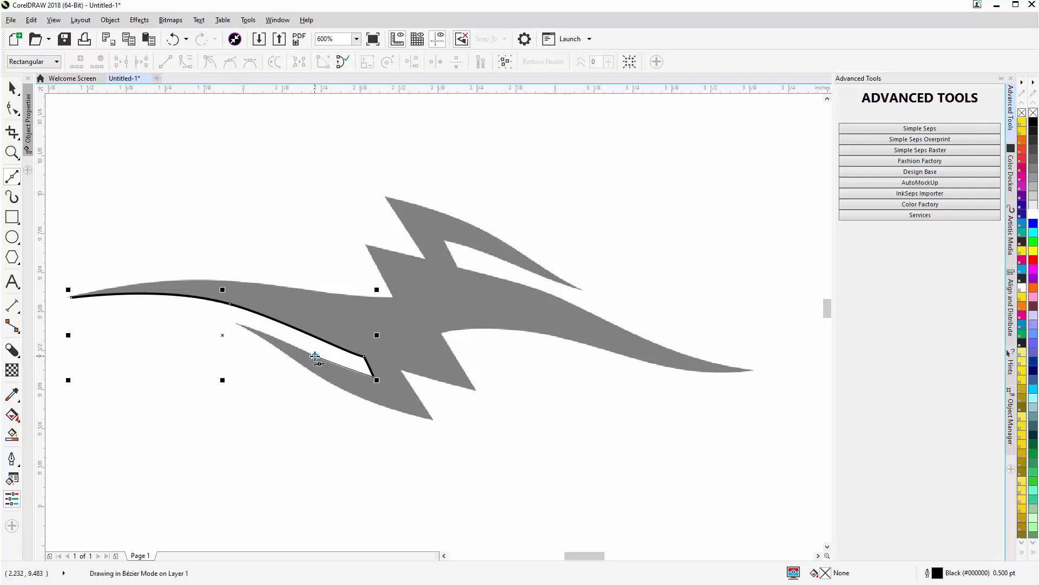
- Continue the path around the lower spike: along its inner edge to the tip, then back along its outer edge to the shape's lowest point
{"action": "left_click_drag", "start_coordinate": [315, 356], "coordinate": [301, 349]}
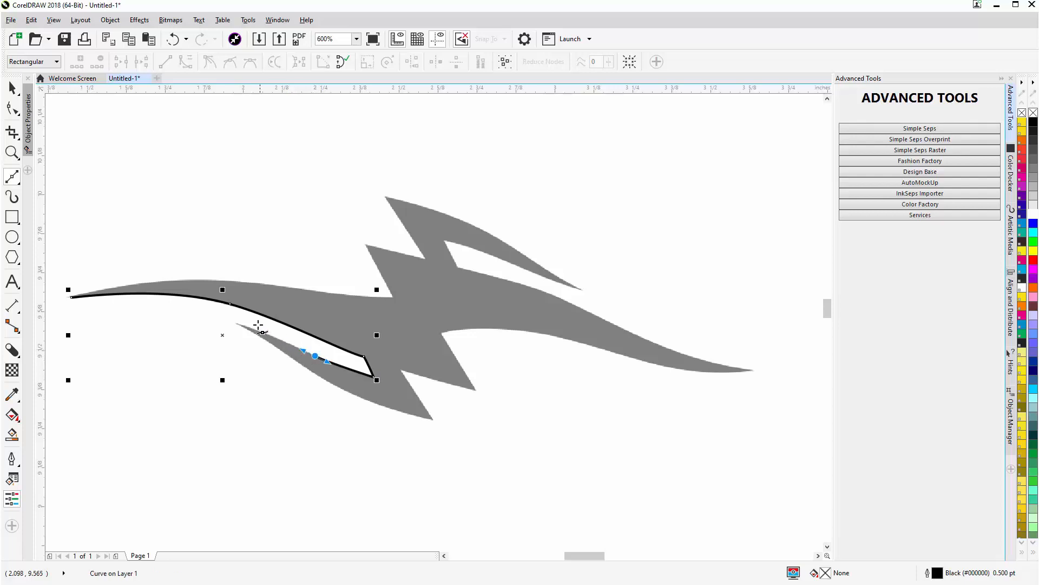
{"action": "left_click_drag", "start_coordinate": [237, 323], "coordinate": [213, 318]}
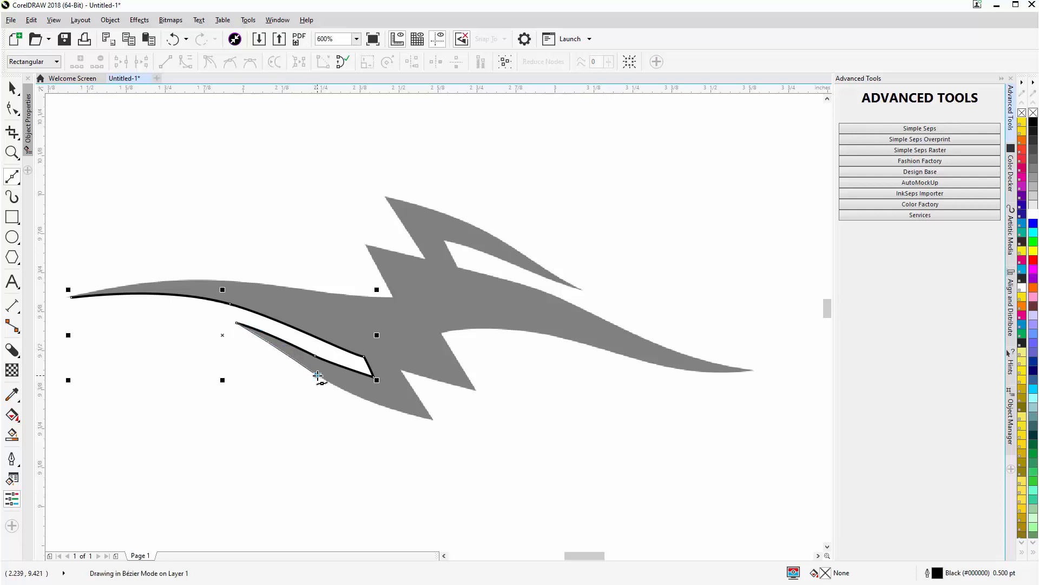
{"action": "left_click_drag", "start_coordinate": [318, 375], "coordinate": [325, 382]}
{"action": "left_click_drag", "start_coordinate": [327, 381], "coordinate": [330, 385]}
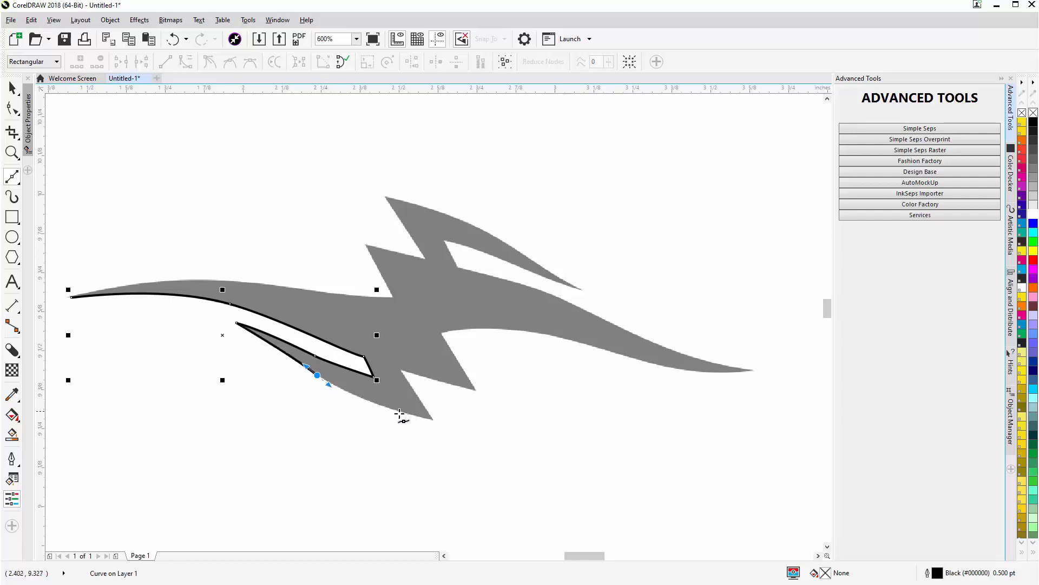
{"action": "left_click_drag", "start_coordinate": [433, 419], "coordinate": [477, 427]}
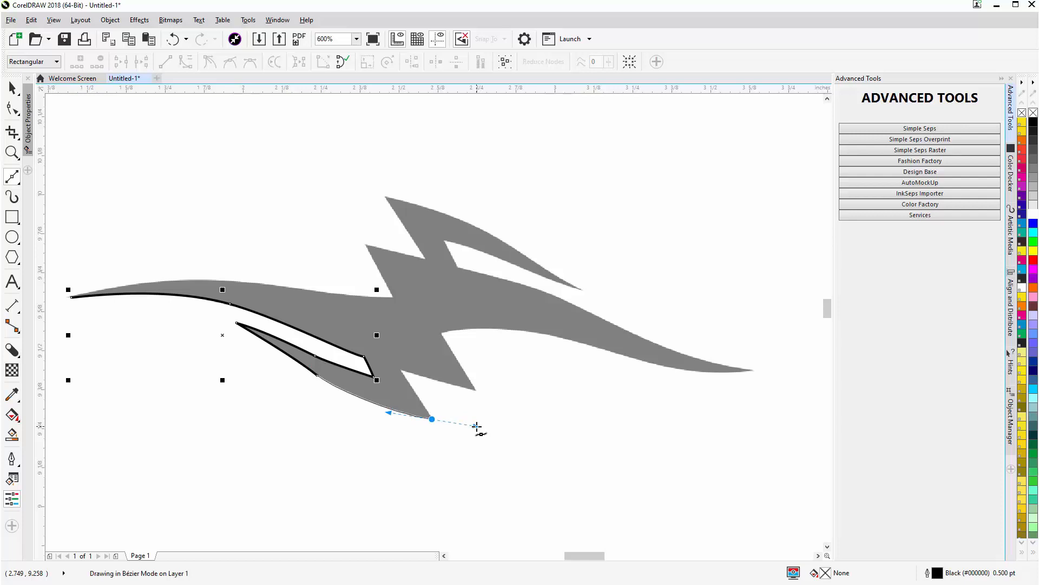
- Make the lowest point a cusp and trace the three straight zigzag edges up to the start of the right wing's lower edge
{"action": "left_click_drag", "start_coordinate": [476, 427], "coordinate": [477, 426]}
{"action": "left_click_drag", "start_coordinate": [415, 390], "coordinate": [415, 391]}
{"action": "left_click", "coordinate": [402, 371]}
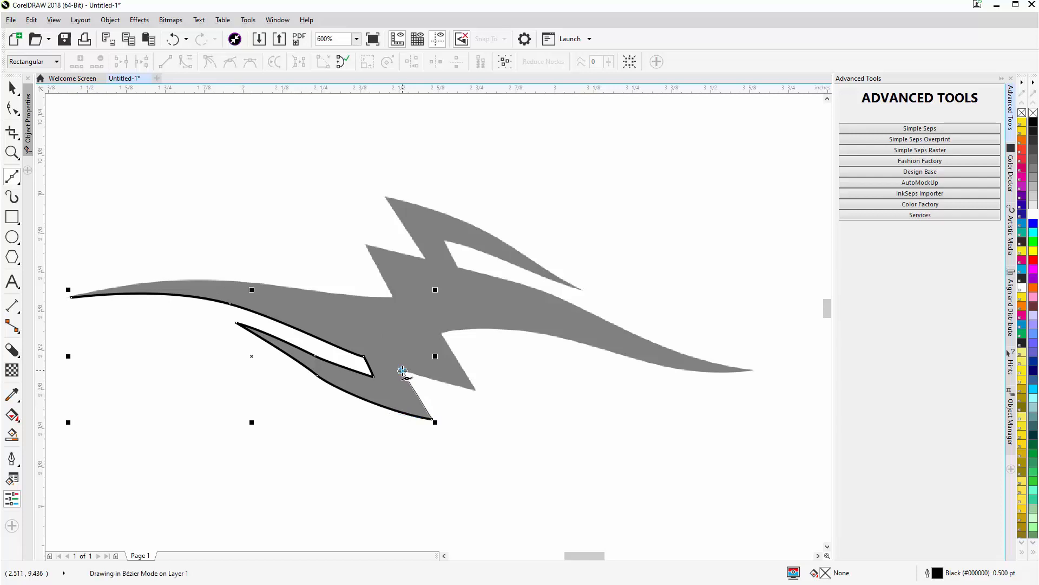
{"action": "left_click", "coordinate": [475, 390]}
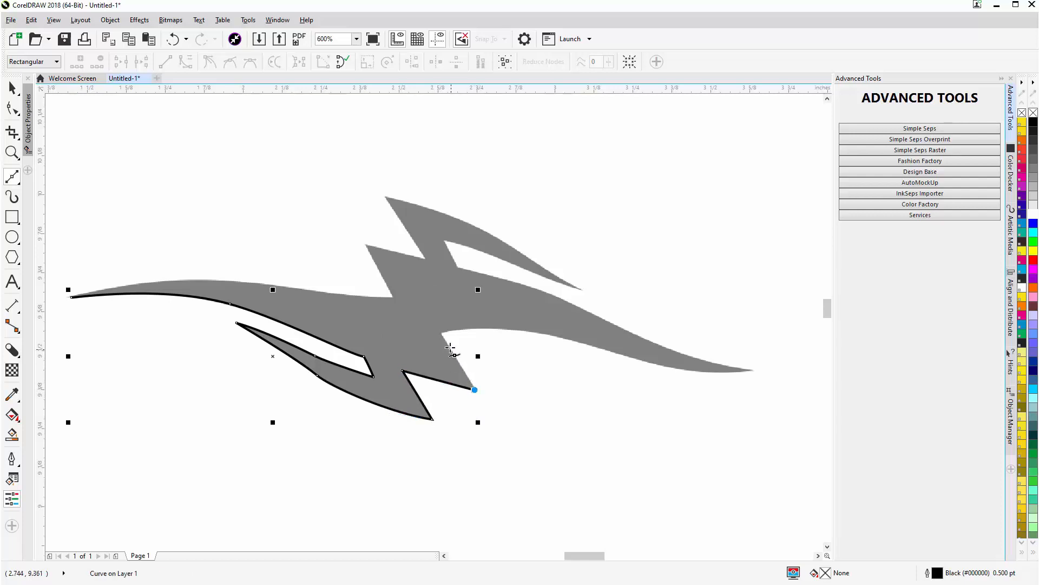
{"action": "left_click", "coordinate": [443, 332]}
- Lengthen the handle of the middle node on the lower spike's outer edge to fit the grey shape, and return to drawing the path
{"action": "left_click", "coordinate": [319, 376]}
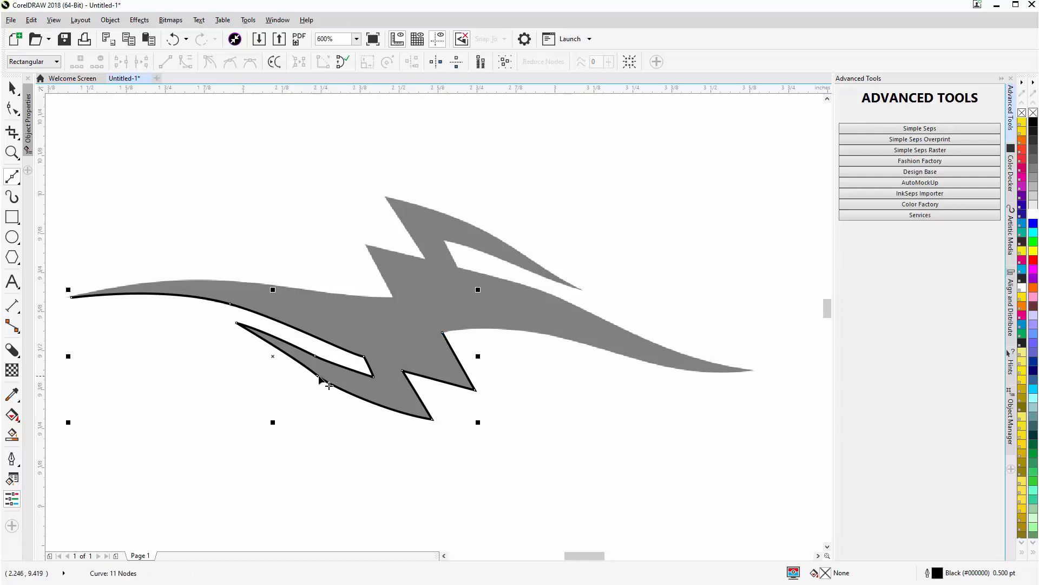
{"action": "left_click", "coordinate": [318, 376]}
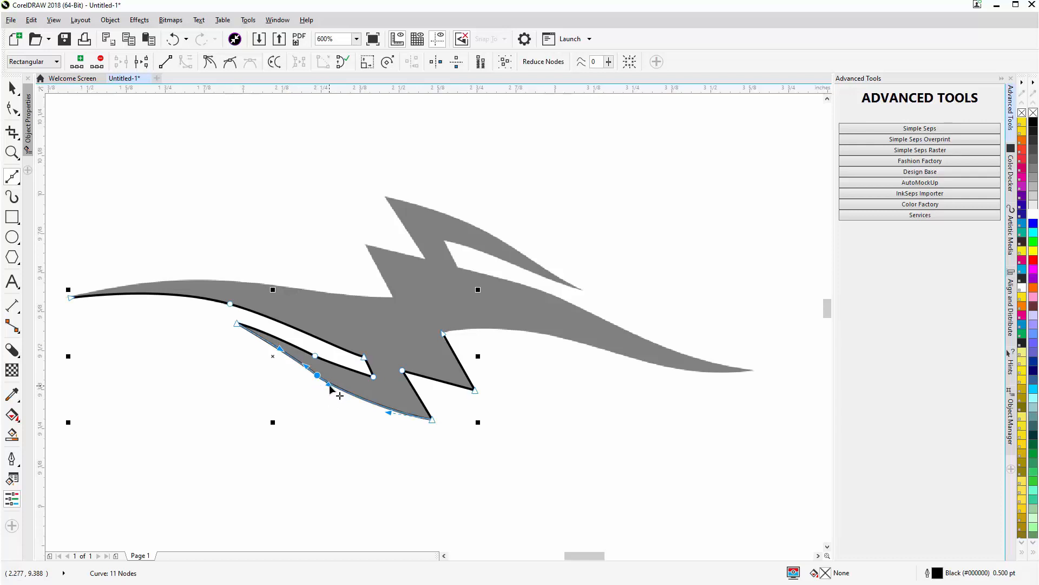
{"action": "left_click_drag", "start_coordinate": [330, 388], "coordinate": [339, 399]}
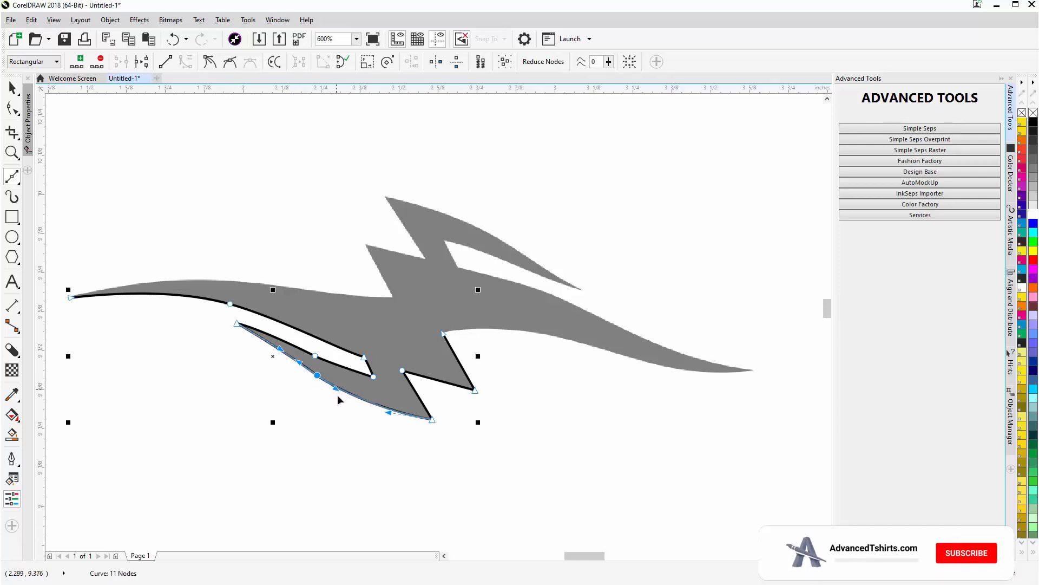
{"action": "left_click", "coordinate": [497, 412]}
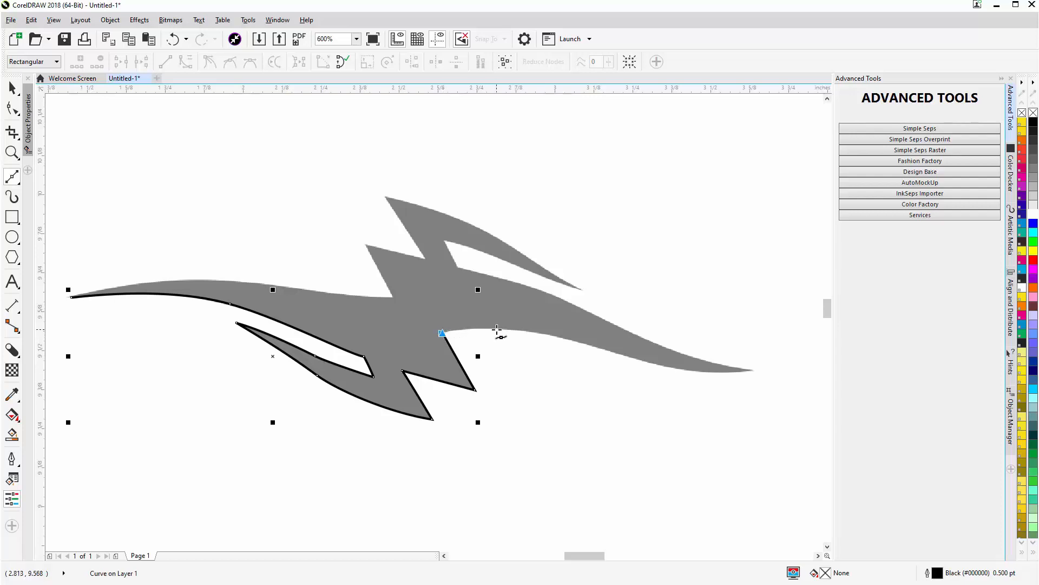
- Trace the right wing along its lower edge to the tip, make the tip a cusp, and return along the upper edge to the notch
{"action": "left_click_drag", "start_coordinate": [545, 334], "coordinate": [615, 352]}
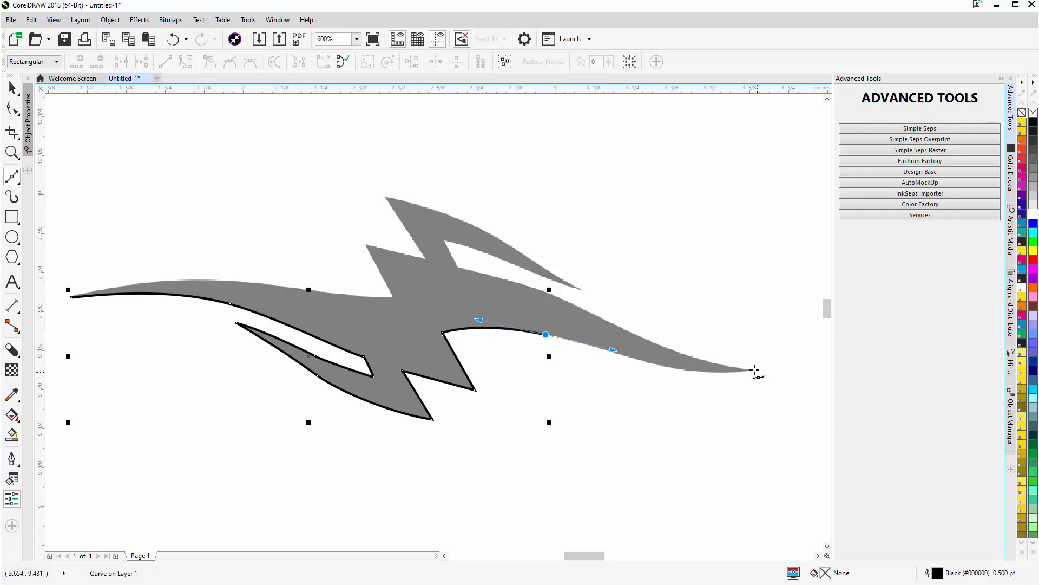
{"action": "mouse_move", "coordinate": [754, 370]}
{"action": "left_mouse_down"}
{"action": "mouse_move", "coordinate": [807, 356]}
{"action": "mouse_move", "coordinate": [742, 355]}
{"action": "mouse_move", "coordinate": [732, 368]}
{"action": "left_mouse_up"}
{"action": "key", "text": "c"}
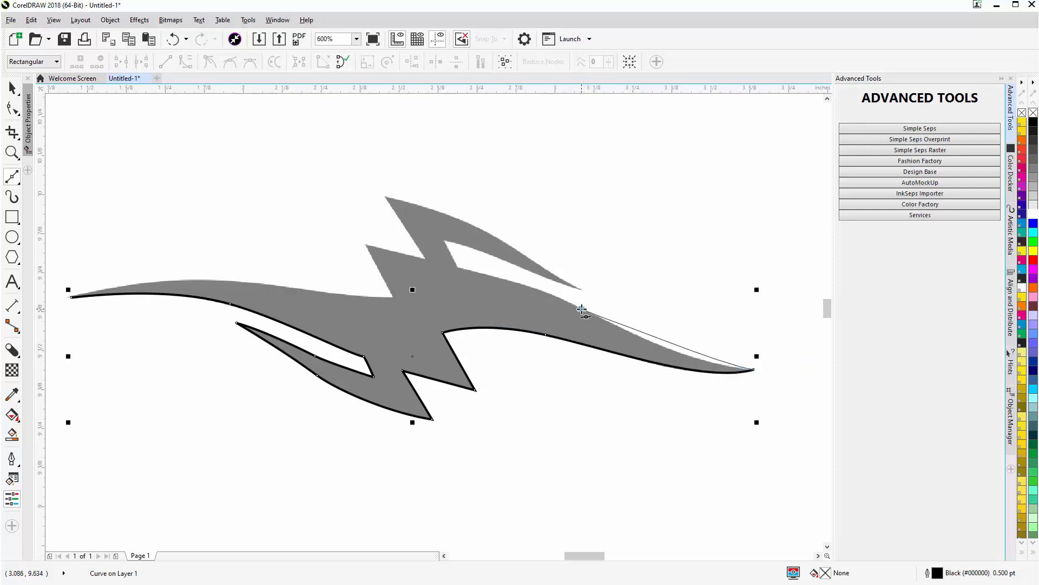
{"action": "mouse_move", "coordinate": [582, 309]}
{"action": "left_mouse_down"}
{"action": "mouse_move", "coordinate": [536, 276]}
{"action": "mouse_move", "coordinate": [554, 279]}
{"action": "mouse_move", "coordinate": [534, 276]}
{"action": "left_mouse_up"}
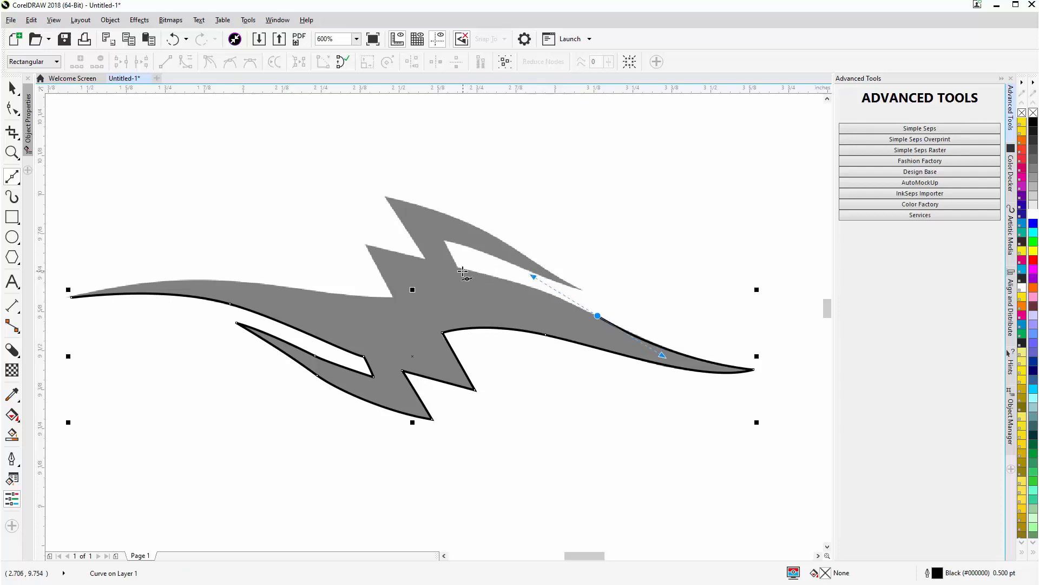
{"action": "left_click", "coordinate": [458, 270]}
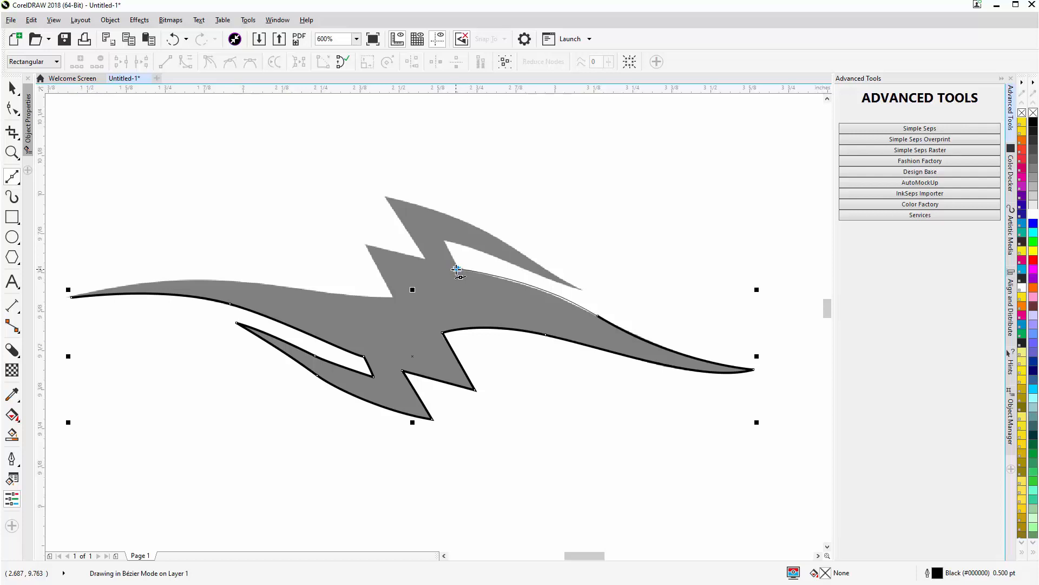
- Make the upper notch corner a cusp, and trace the short notch edge and the upper spike's inner edge out to its right tip
{"action": "left_click_drag", "start_coordinate": [456, 269], "coordinate": [455, 259]}
{"action": "left_click_drag", "start_coordinate": [452, 260], "coordinate": [452, 260]}
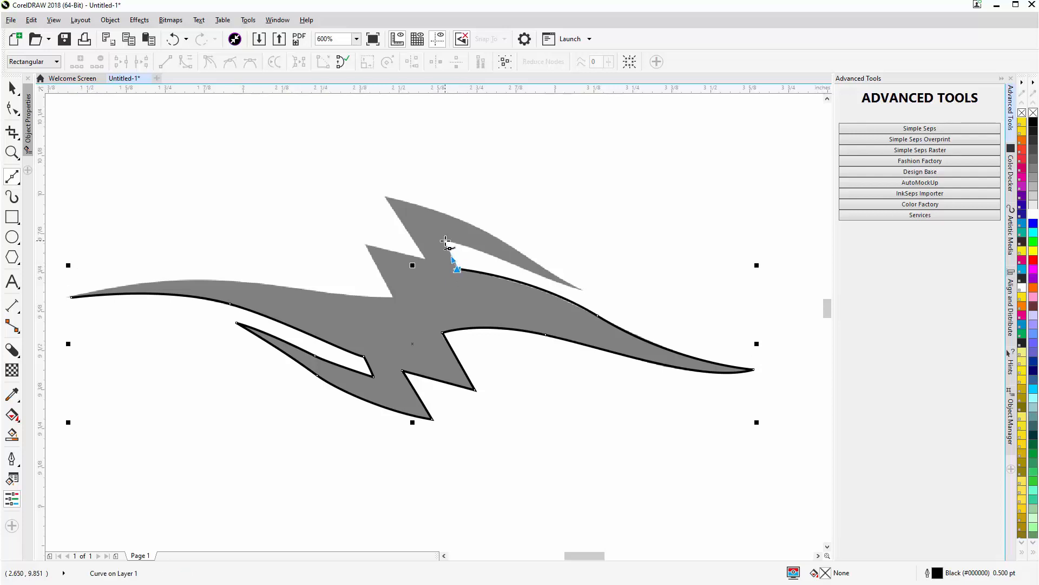
{"action": "left_click", "coordinate": [445, 240]}
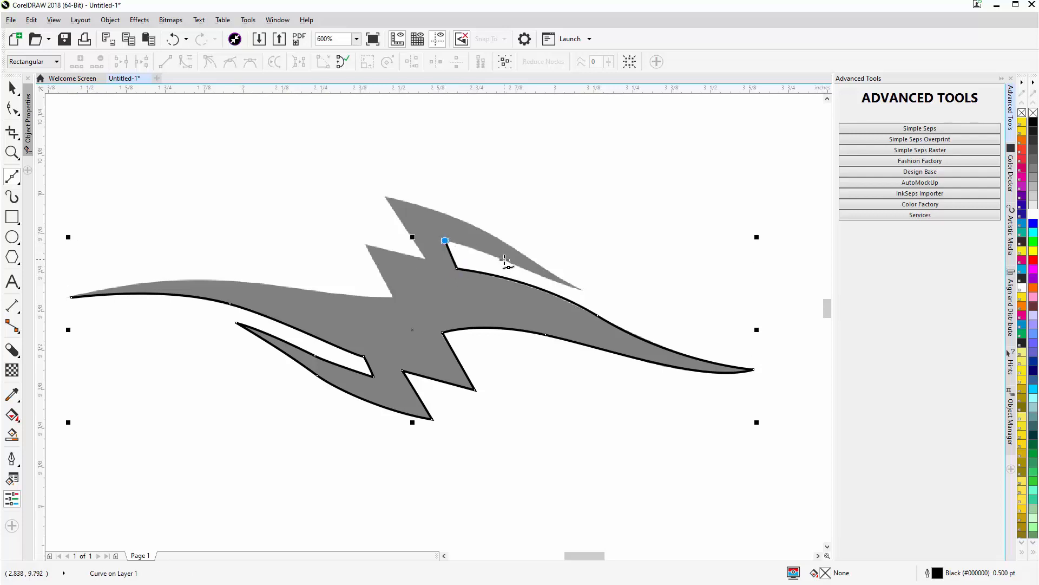
{"action": "left_click_drag", "start_coordinate": [504, 259], "coordinate": [527, 269]}
{"action": "left_click_drag", "start_coordinate": [590, 290], "coordinate": [607, 292]}
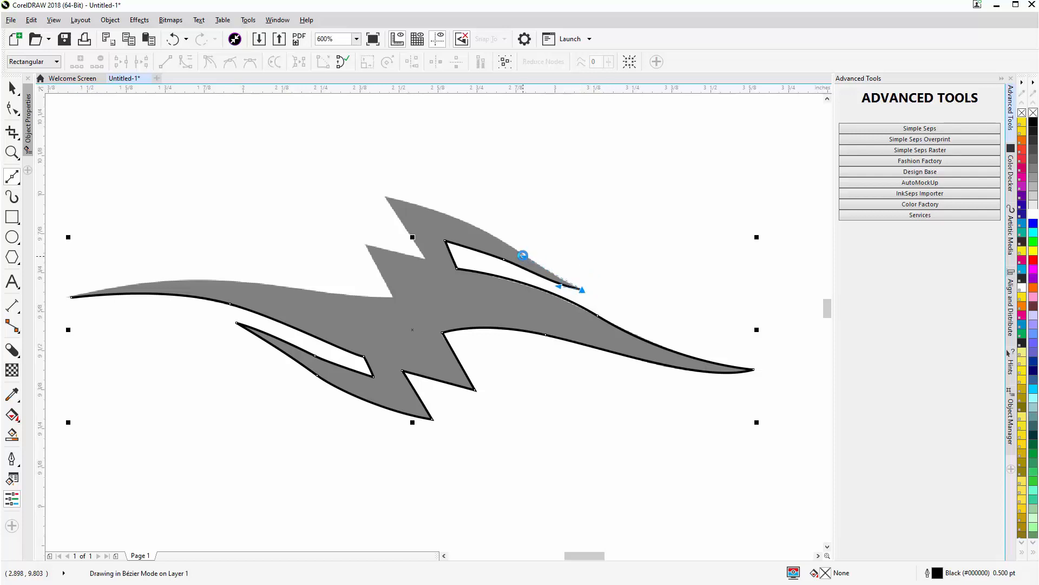
- Trace the upper spike's outer edge to the shape's topmost point and make that point a cusp aimed down the straight edge
{"action": "left_click_drag", "start_coordinate": [494, 231], "coordinate": [472, 222]}
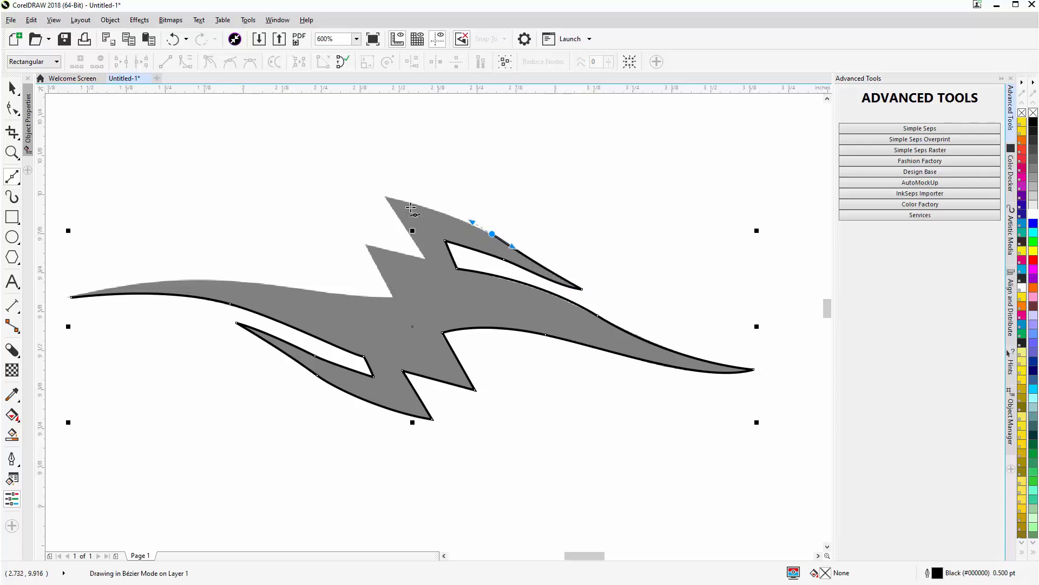
{"action": "left_click", "coordinate": [388, 200]}
{"action": "left_click", "coordinate": [386, 199]}
{"action": "left_click_drag", "start_coordinate": [385, 199], "coordinate": [355, 194]}
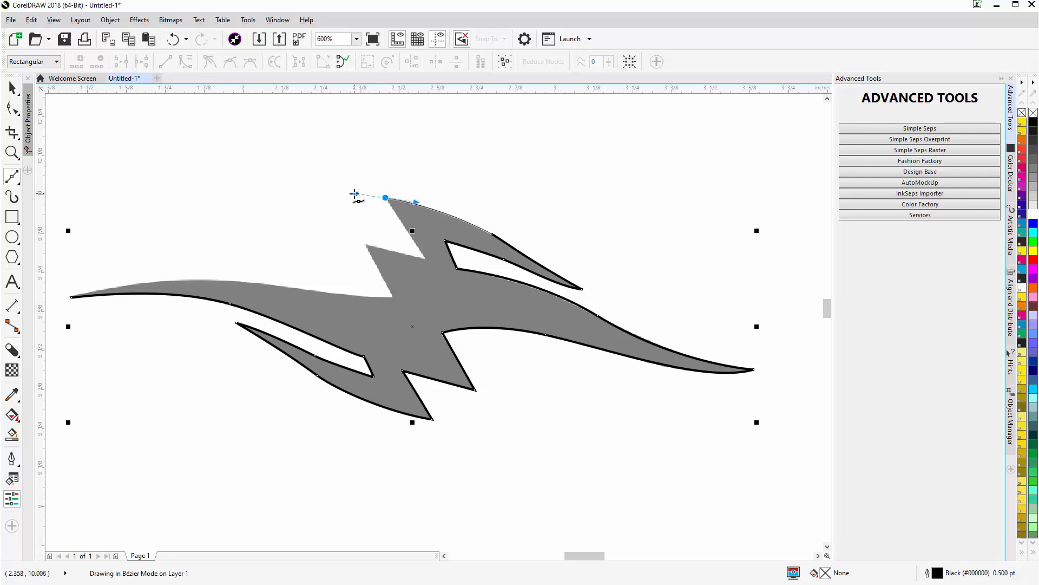
{"action": "left_click_drag", "start_coordinate": [355, 194], "coordinate": [355, 194]}
{"action": "left_click", "coordinate": [414, 241]}
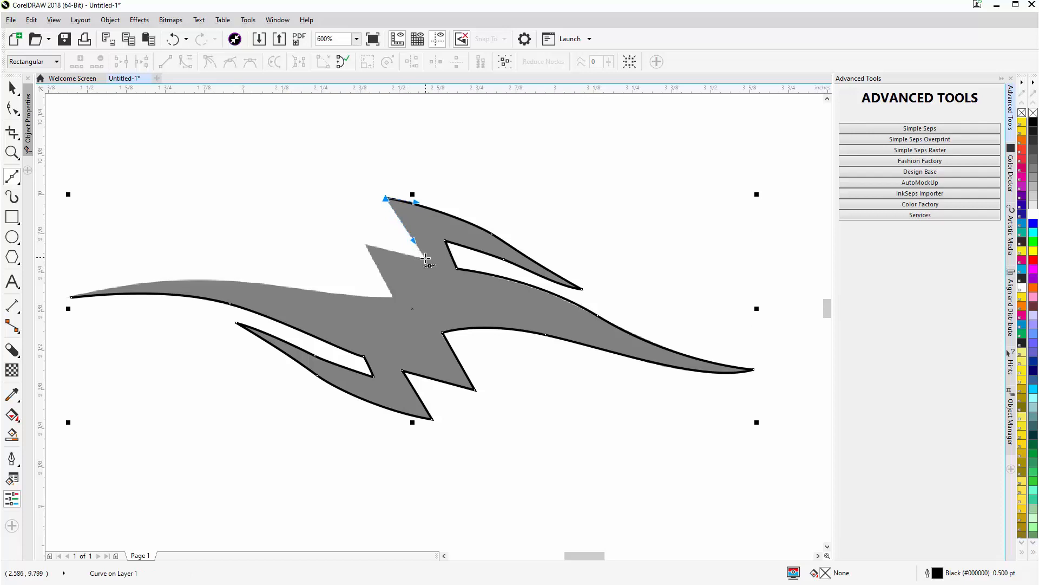
- Trace the three straight upper zigzag edges, and close the path along the left wing's upper edge at the starting tip
{"action": "left_click", "coordinate": [426, 259]}
{"action": "left_click", "coordinate": [365, 243]}
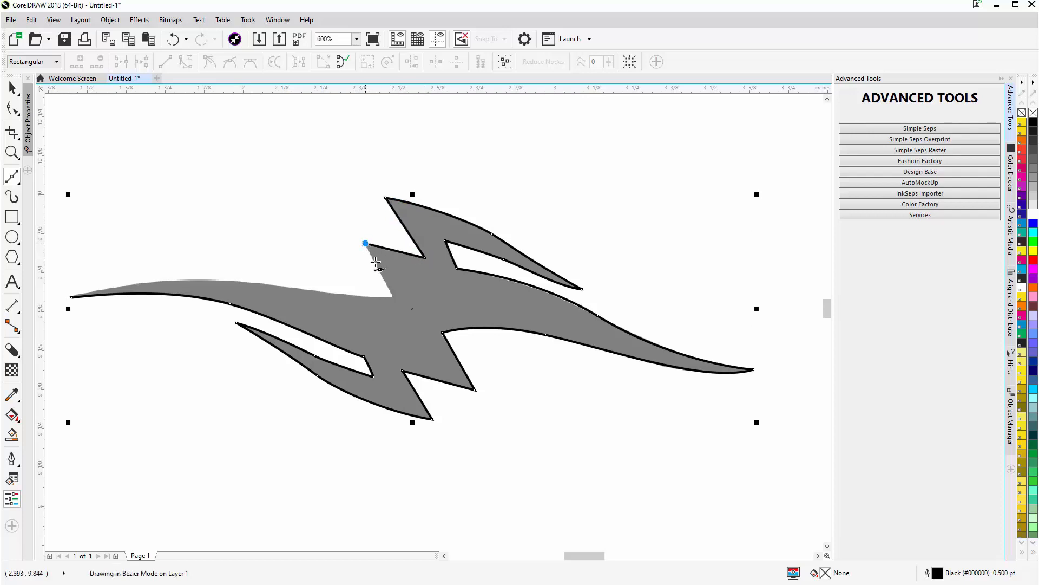
{"action": "left_click", "coordinate": [393, 297]}
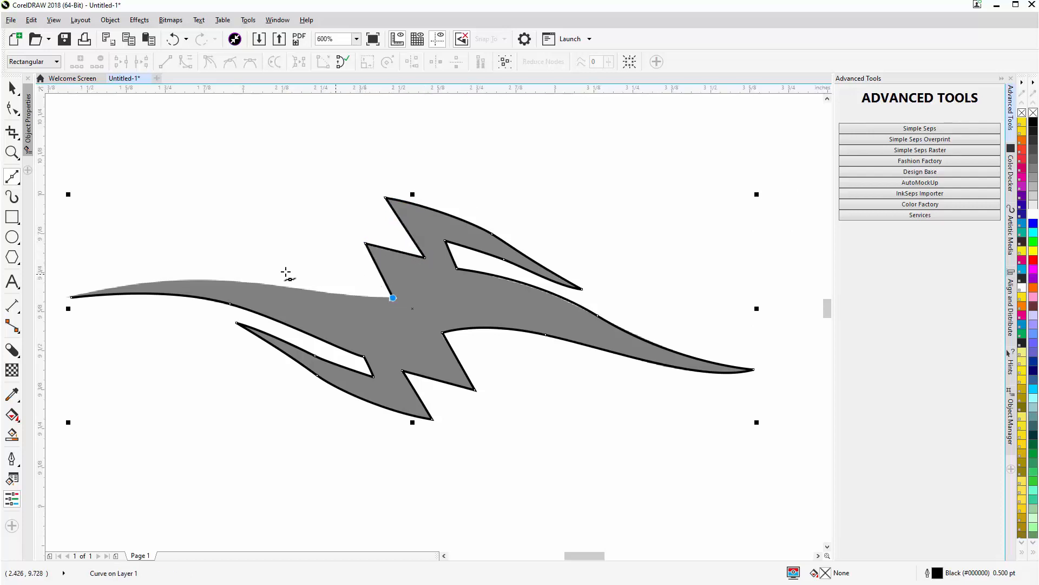
{"action": "left_click_drag", "start_coordinate": [253, 283], "coordinate": [211, 274]}
{"action": "left_click_drag", "start_coordinate": [72, 297], "coordinate": [126, 285]}
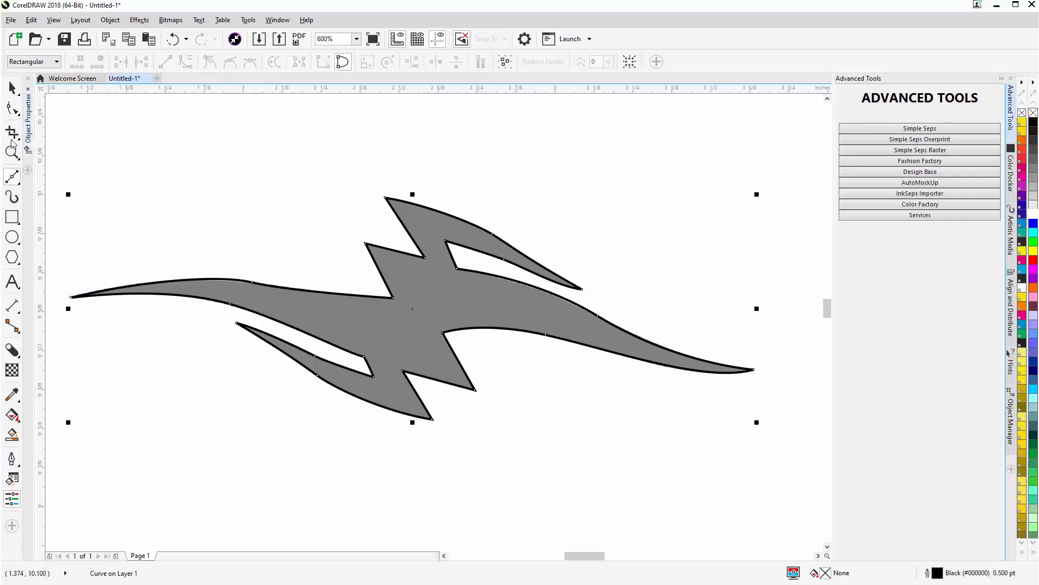
- Fine-tune the traced lightning curve by adjusting the upper-edge nodes of both wings and the left wing's segment beside the zigzag
{"action": "left_click", "coordinate": [12, 108]}
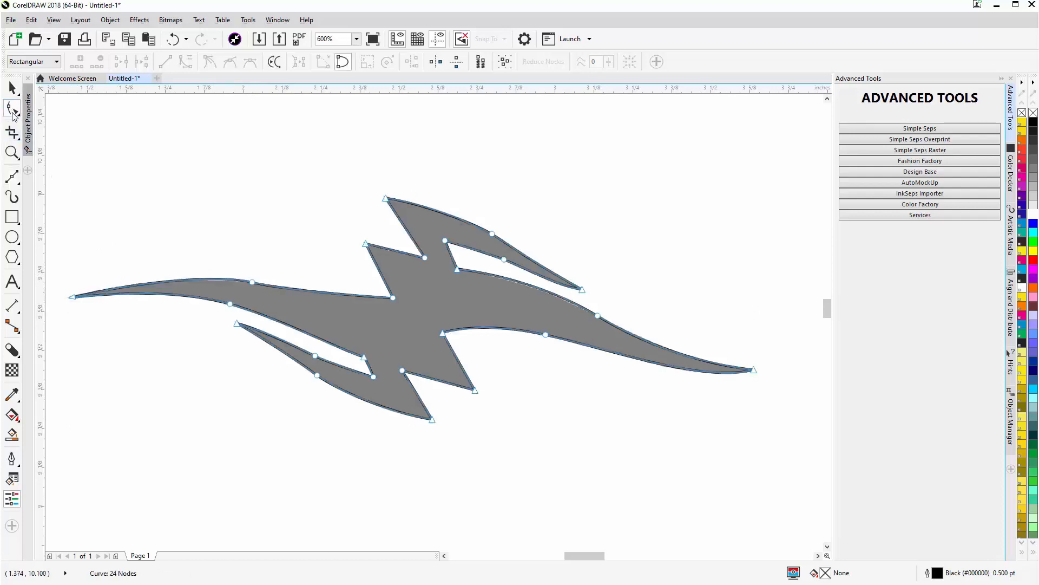
{"action": "left_click", "coordinate": [252, 282]}
{"action": "left_click_drag", "start_coordinate": [215, 275], "coordinate": [213, 278]}
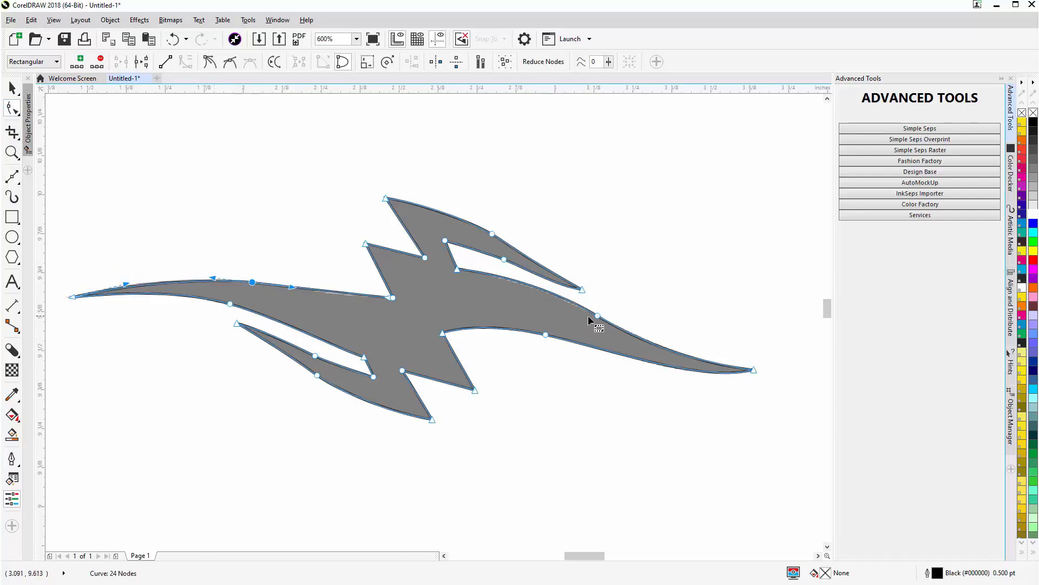
{"action": "left_click_drag", "start_coordinate": [597, 316], "coordinate": [595, 317]}
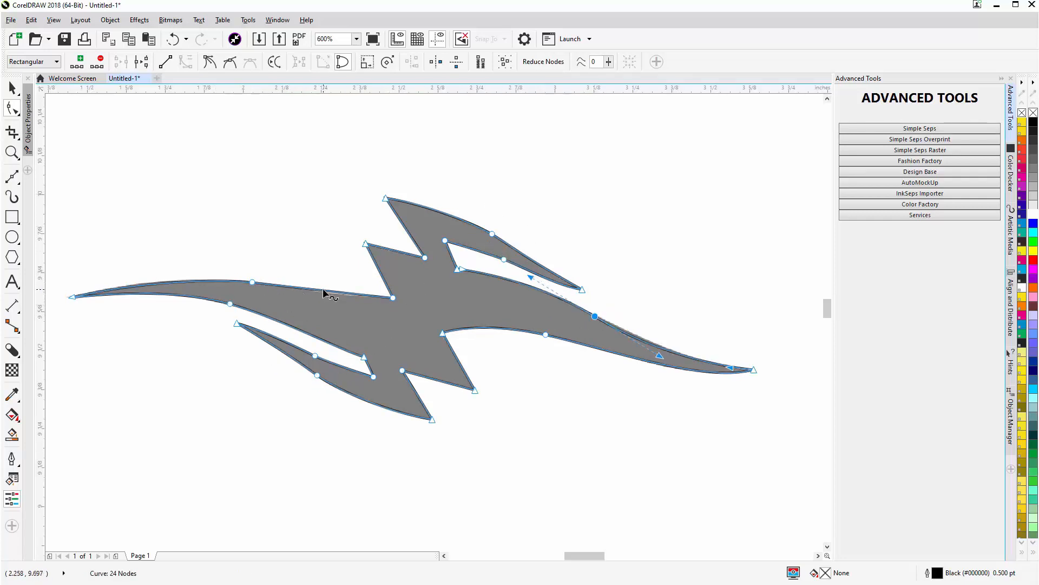
{"action": "left_click_drag", "start_coordinate": [325, 292], "coordinate": [328, 291]}
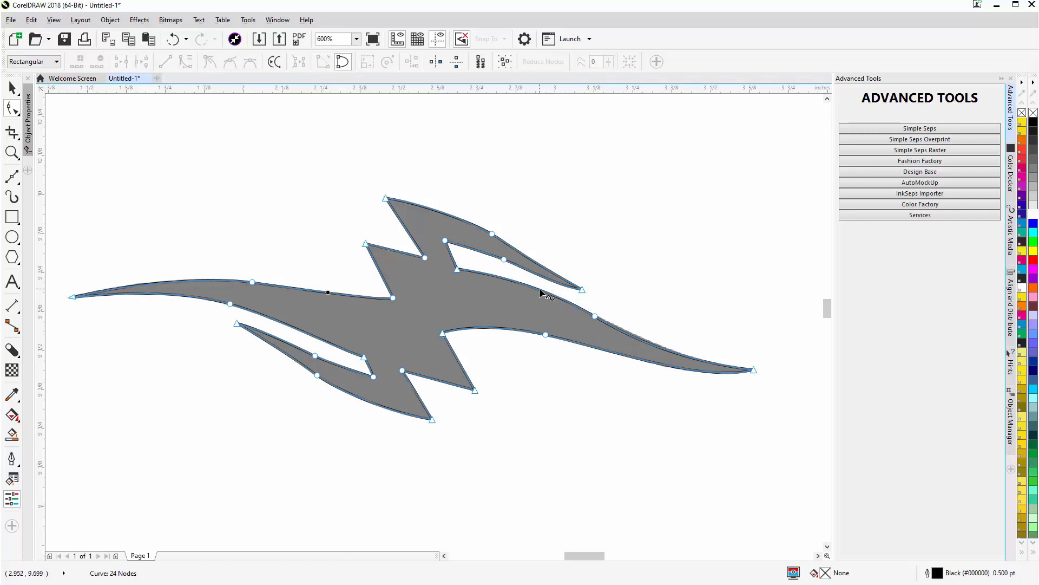
- Delete the black half-trace covering the left part of the first heartbeat-and-heart drawing
{"action": "scroll", "coordinate": [542, 352], "scroll_direction": "down", "scroll_amount": 2}
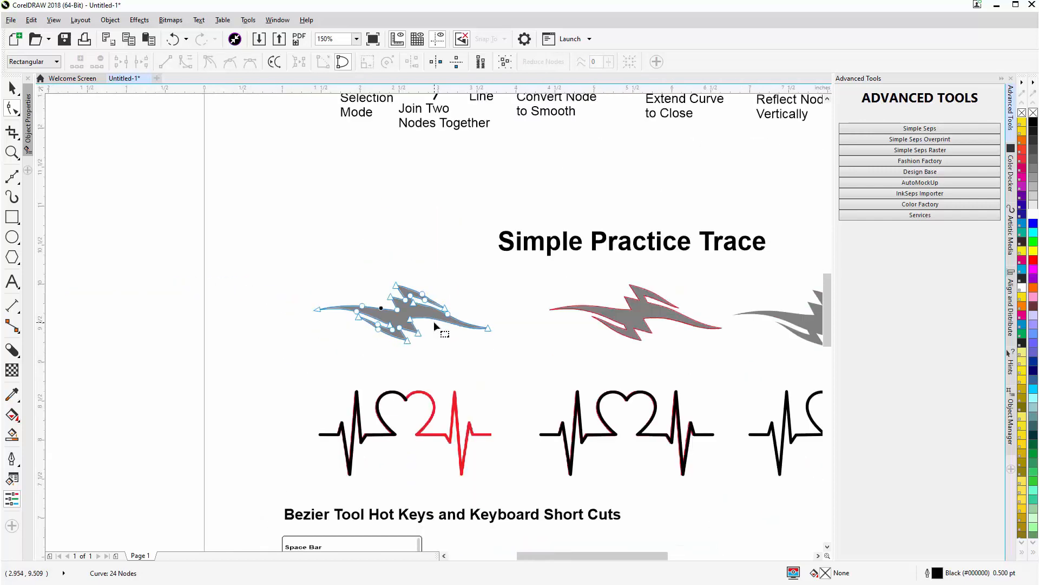
{"action": "key", "text": "space"}
{"action": "scroll", "coordinate": [424, 437], "scroll_direction": "up", "scroll_amount": 1}
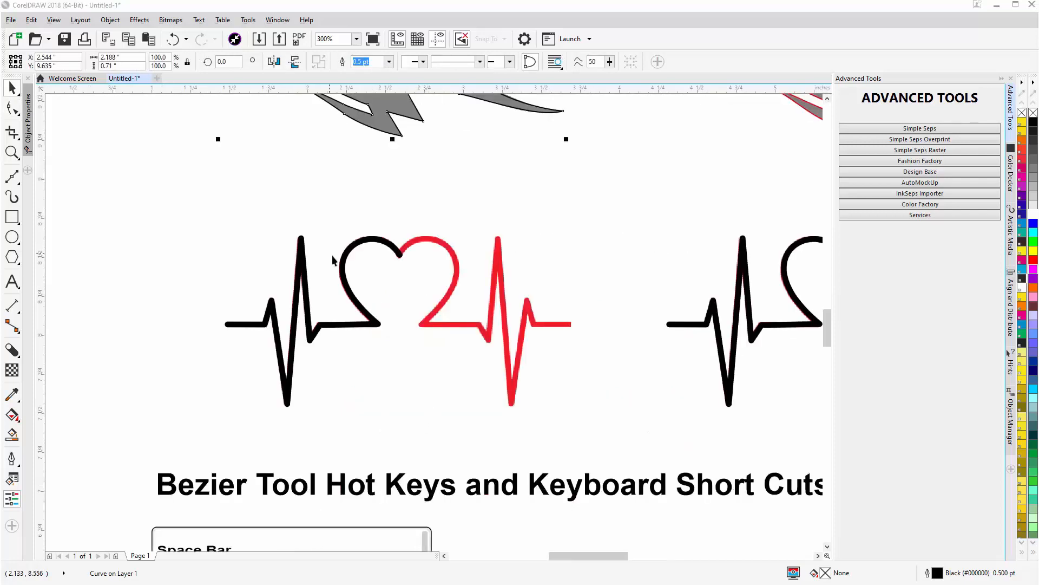
{"action": "left_click", "coordinate": [343, 267]}
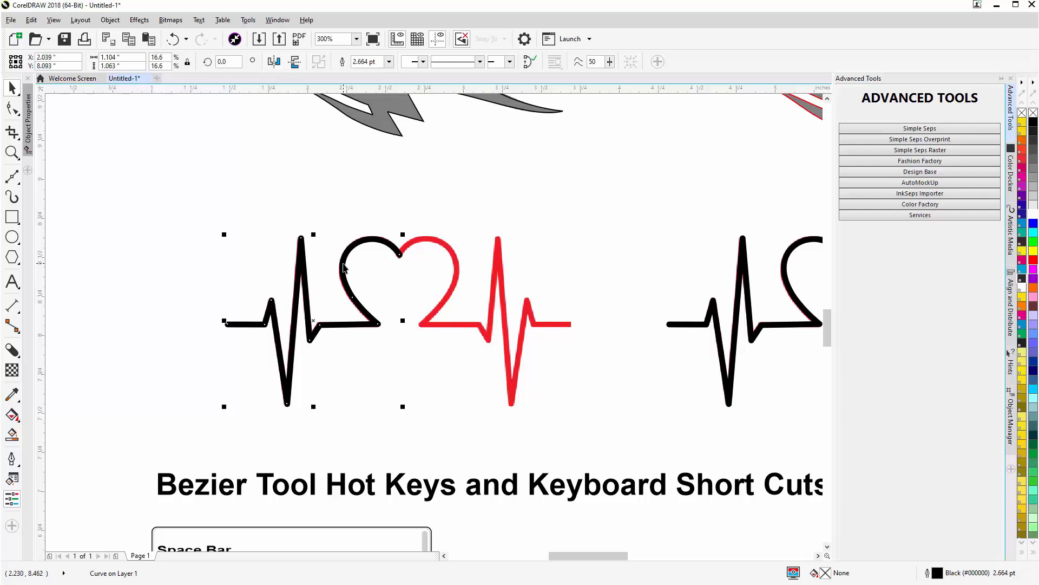
{"action": "key", "text": "Delete"}
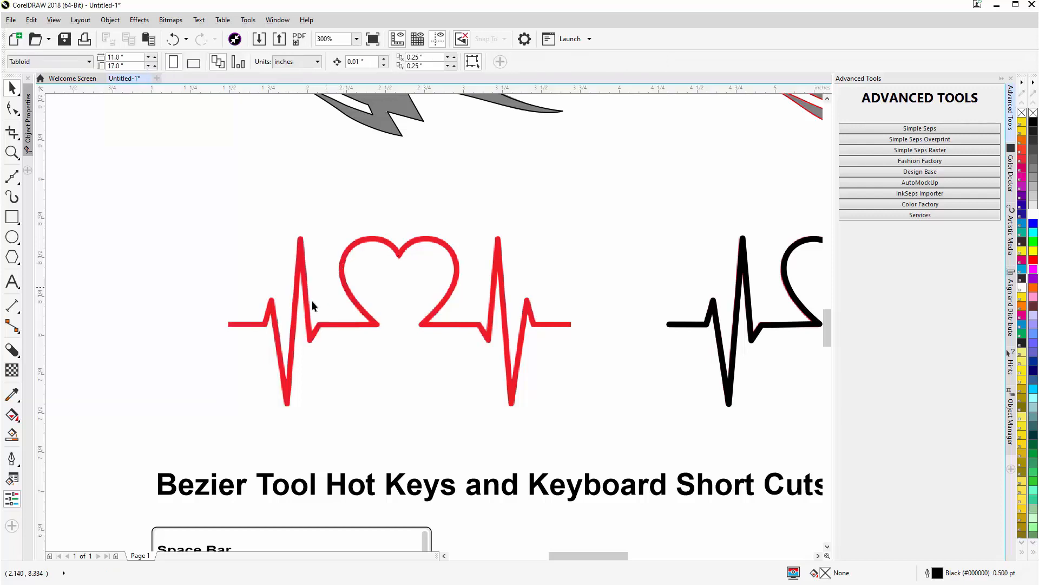
- Start a Bézier trace at the red heartbeat line's left end, through the first baseline corner up to the small peak
{"action": "left_click", "coordinate": [12, 176]}
{"action": "scroll", "coordinate": [278, 330], "scroll_direction": "up", "scroll_amount": 2}
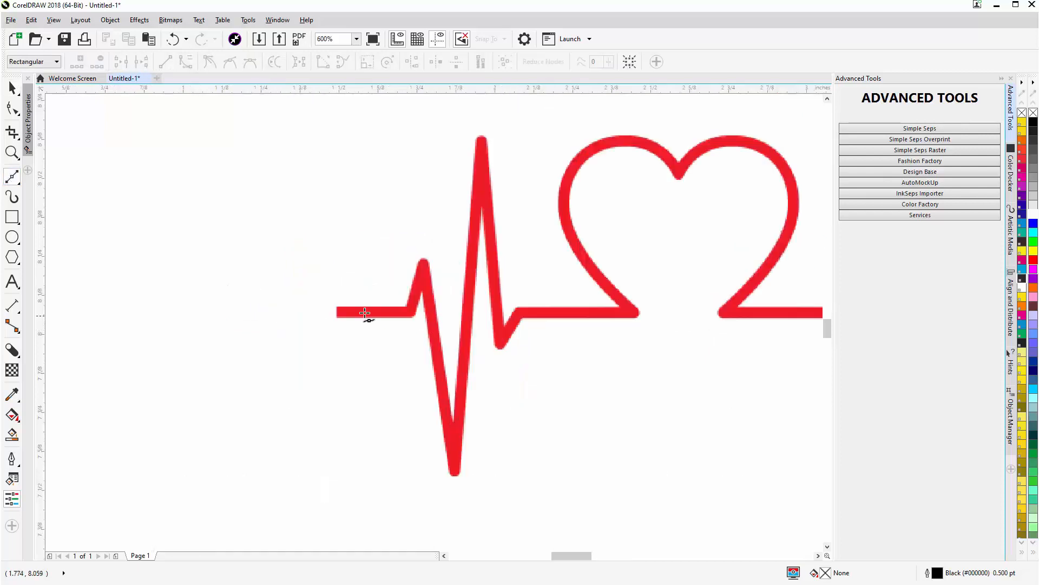
{"action": "left_click", "coordinate": [335, 312]}
{"action": "scroll", "coordinate": [409, 311], "scroll_direction": "up", "scroll_amount": 2}
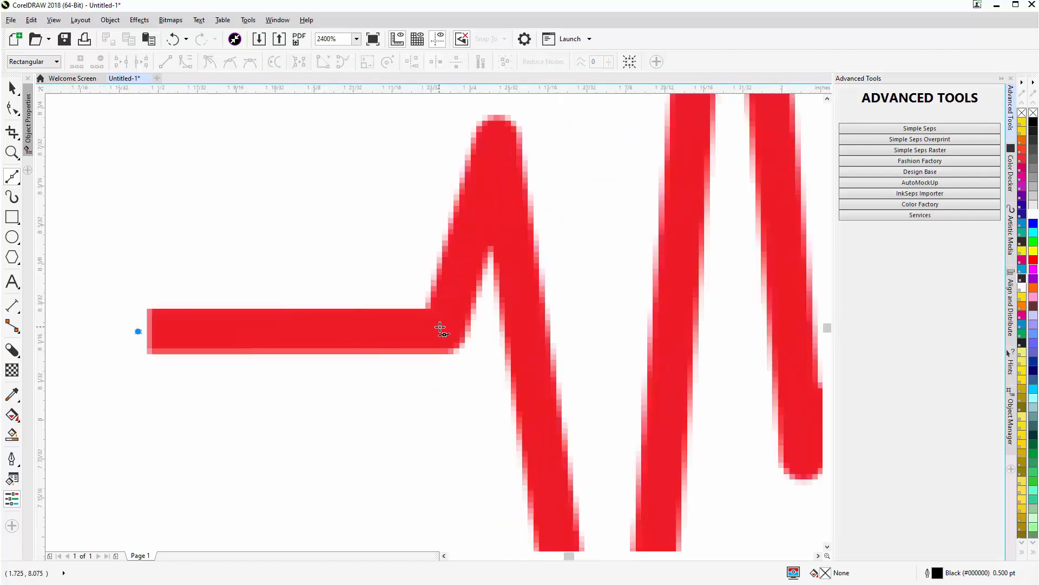
{"action": "left_click", "coordinate": [441, 326]}
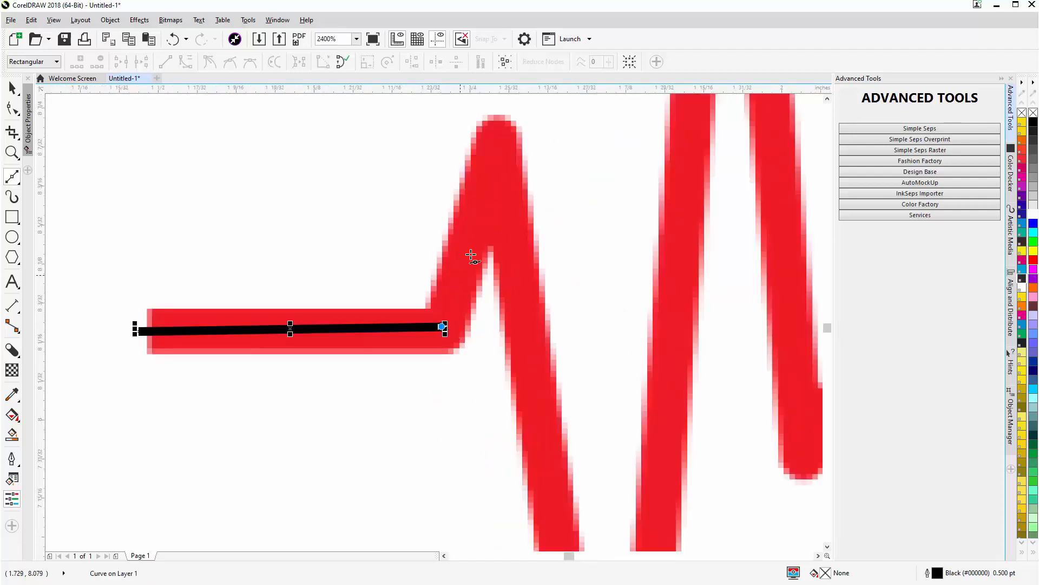
{"action": "left_click", "coordinate": [495, 169]}
{"action": "scroll", "coordinate": [547, 285], "scroll_direction": "down", "scroll_amount": 1}
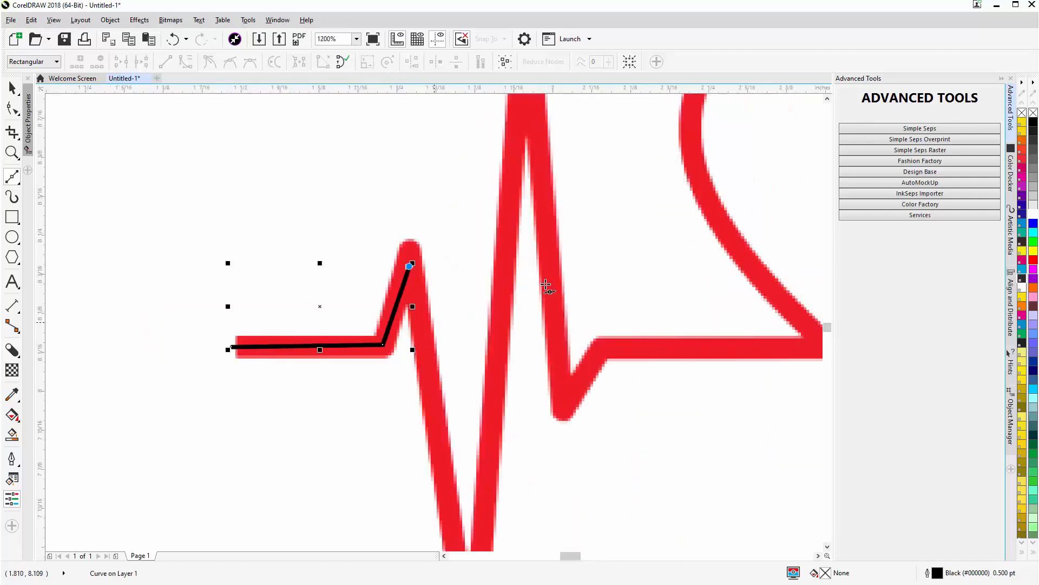
- Continue the trace with straight segments down to the deep valley and up to the tall spike's peak
{"action": "scroll", "coordinate": [422, 416], "scroll_direction": "down", "scroll_amount": 1}
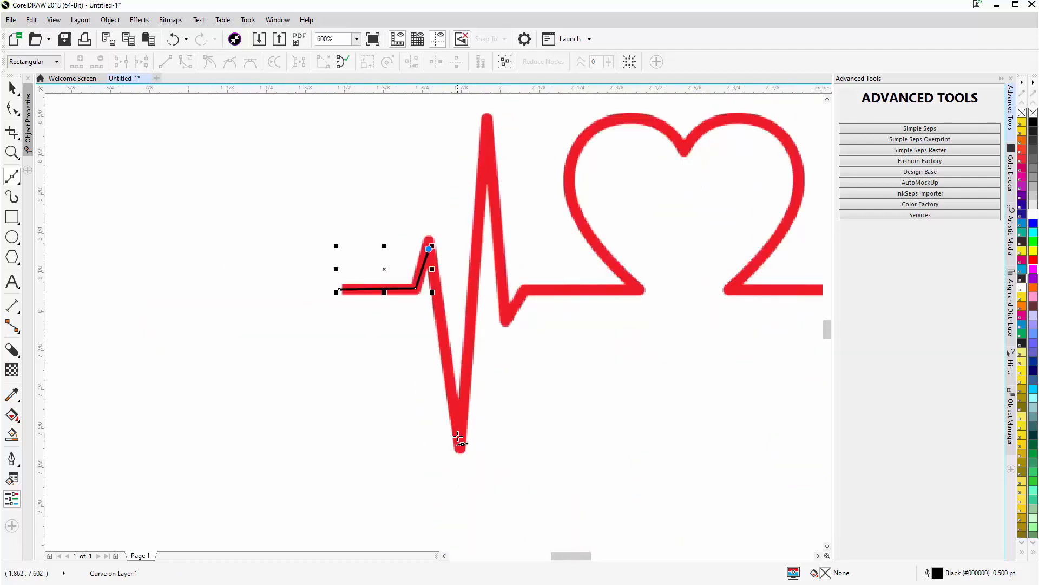
{"action": "scroll", "coordinate": [458, 436], "scroll_direction": "up", "scroll_amount": 1}
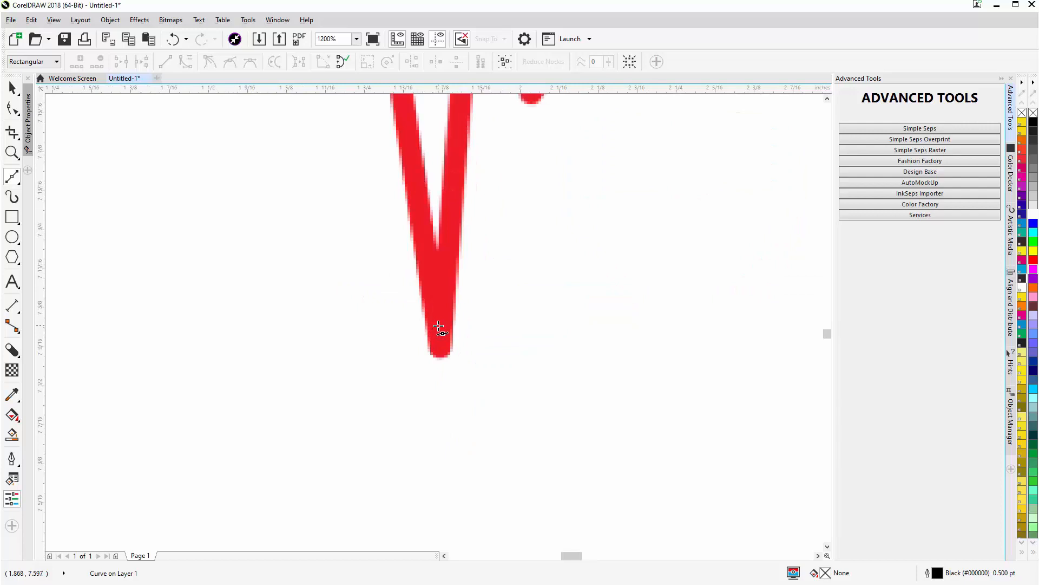
{"action": "left_click", "coordinate": [439, 327]}
{"action": "scroll", "coordinate": [436, 328], "scroll_direction": "down", "scroll_amount": 2}
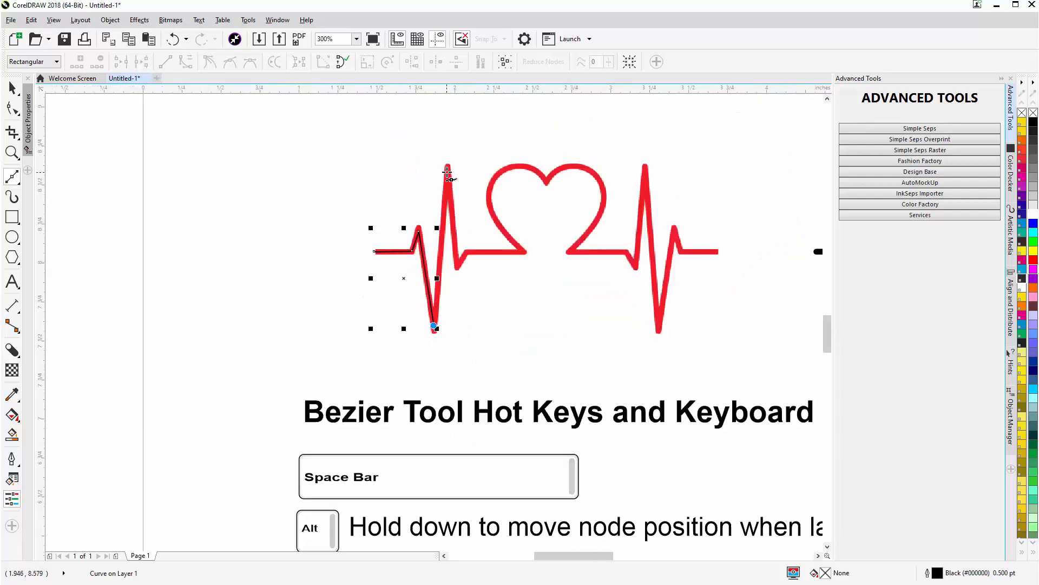
{"action": "scroll", "coordinate": [447, 172], "scroll_direction": "up", "scroll_amount": 2}
{"action": "left_click", "coordinate": [434, 325]}
{"action": "scroll", "coordinate": [434, 325], "scroll_direction": "down", "scroll_amount": 2}
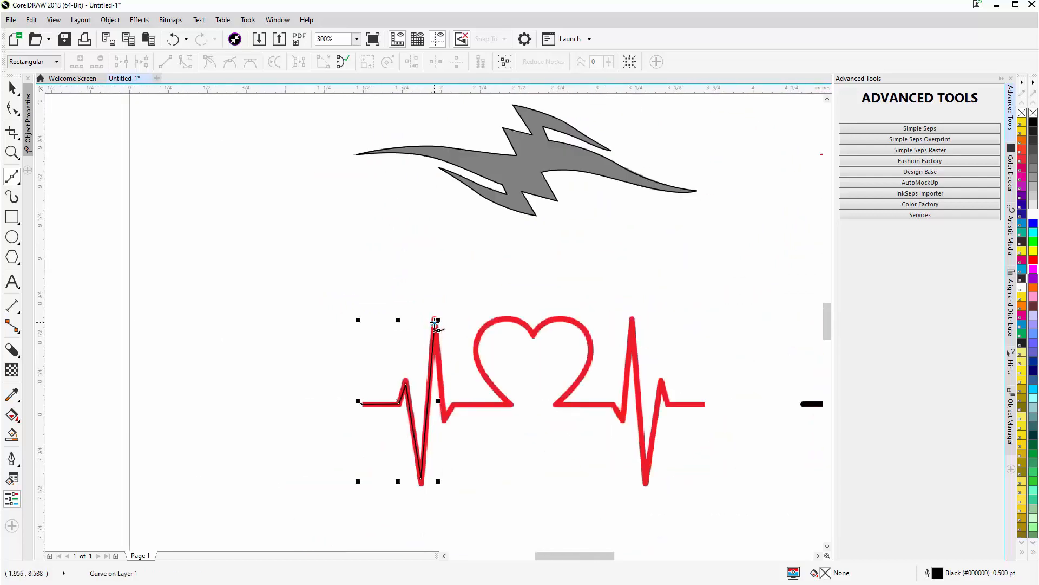
- Trace straight down from the tall spike to the small dip and back up to the baseline corner
{"action": "scroll", "coordinate": [441, 422], "scroll_direction": "up", "scroll_amount": 2}
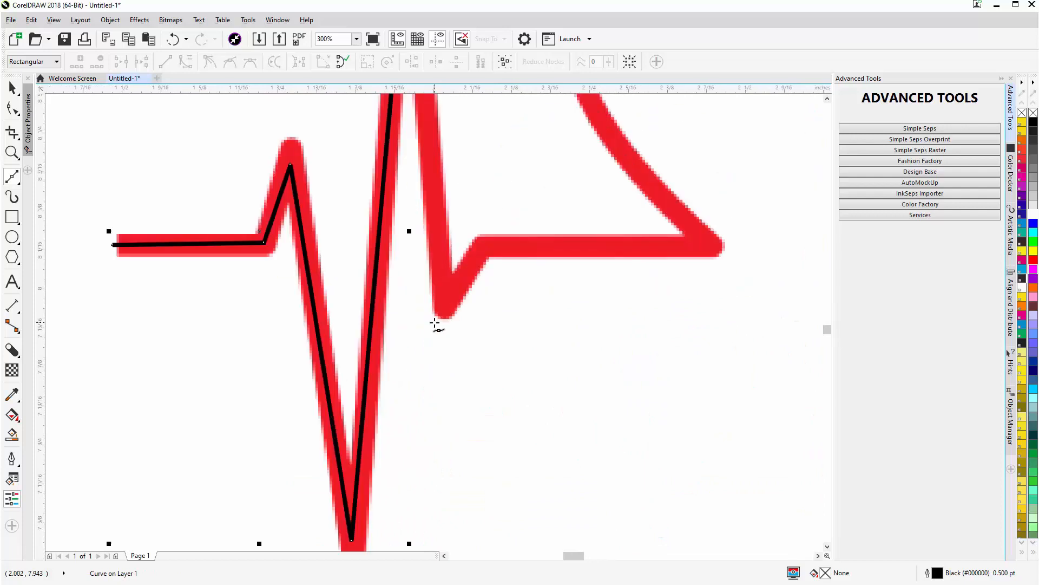
{"action": "left_click", "coordinate": [445, 298]}
{"action": "left_click", "coordinate": [480, 245]}
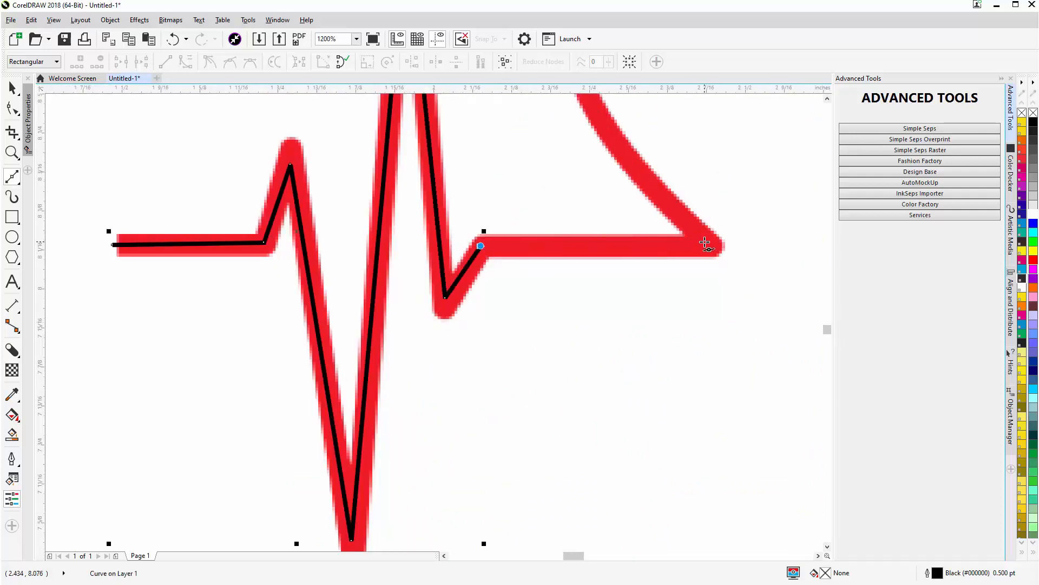
- Extend the baseline to the heart's lower-left tip, redoing that point as a cusp with its handle aimed up the heart's edge
{"action": "left_click", "coordinate": [705, 242]}
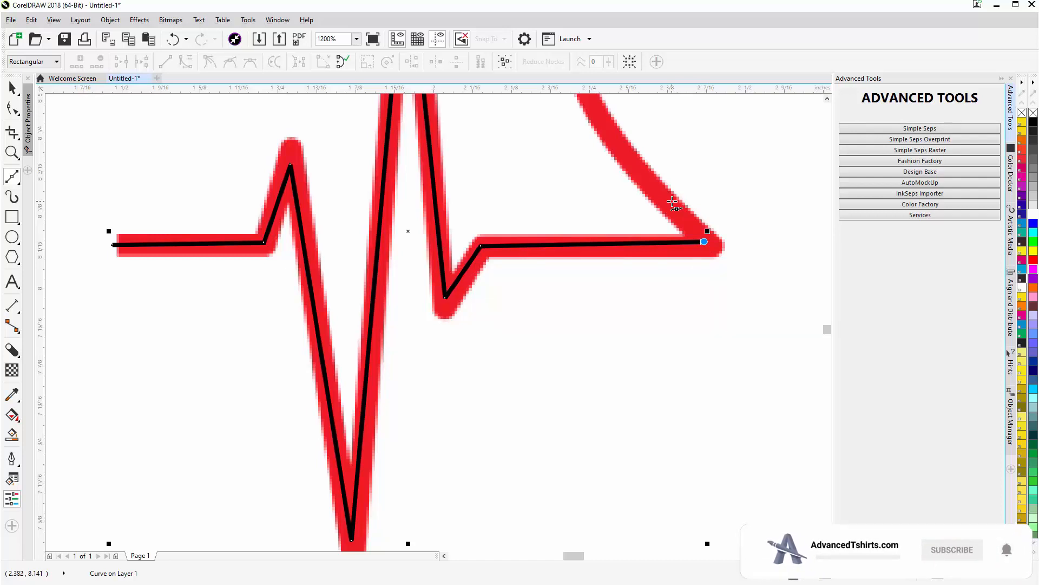
{"action": "key", "text": "ctrl+z"}
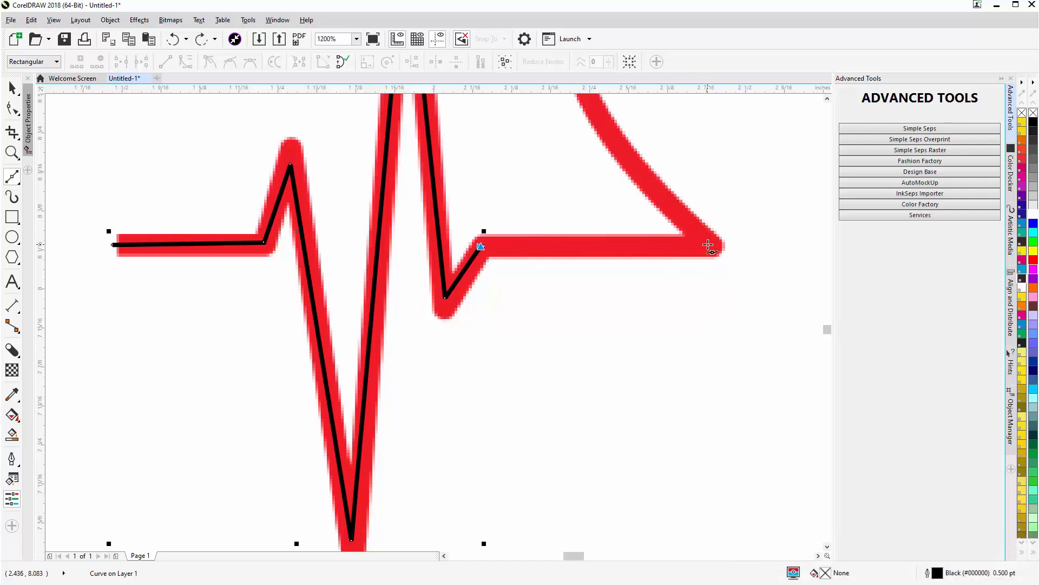
{"action": "left_click_drag", "start_coordinate": [706, 246], "coordinate": [738, 245]}
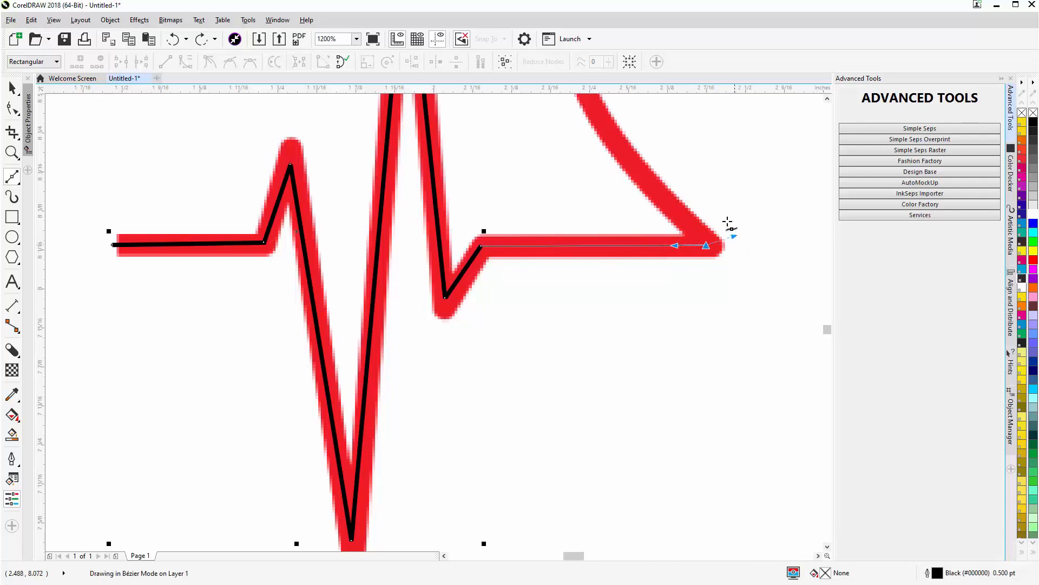
{"action": "left_click_drag", "start_coordinate": [654, 194], "coordinate": [654, 194]}
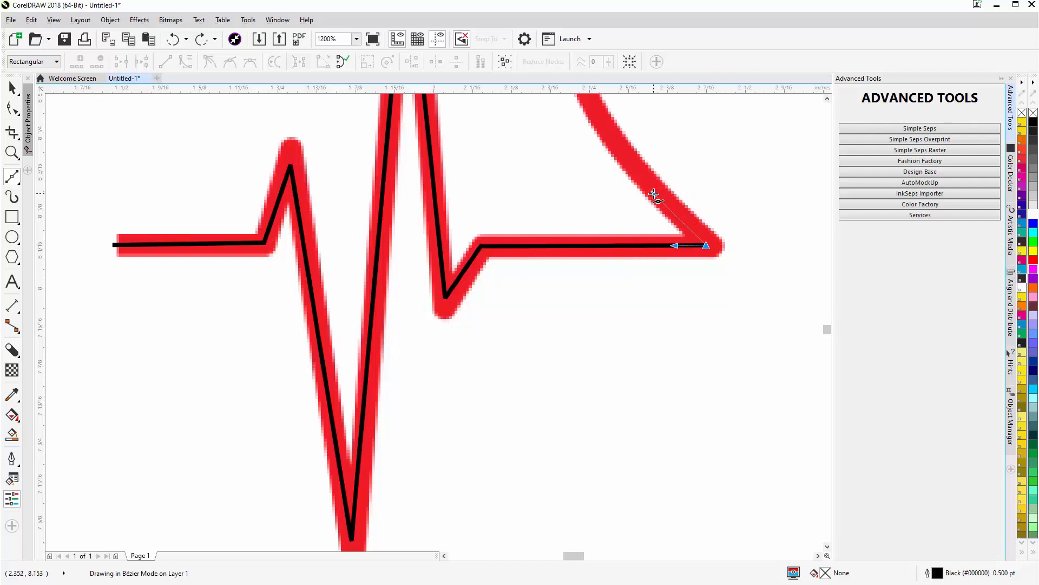
- Trace the left half of the heart with curved segments around its lobe, ending at the centre notch
{"action": "scroll", "coordinate": [654, 194], "scroll_direction": "down", "scroll_amount": 1}
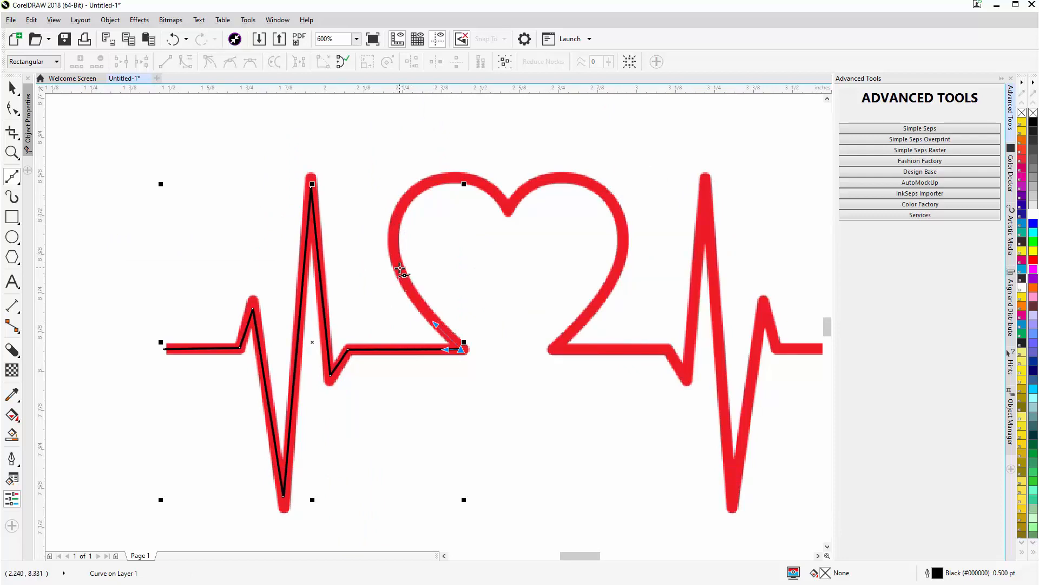
{"action": "left_click_drag", "start_coordinate": [399, 267], "coordinate": [496, 192]}
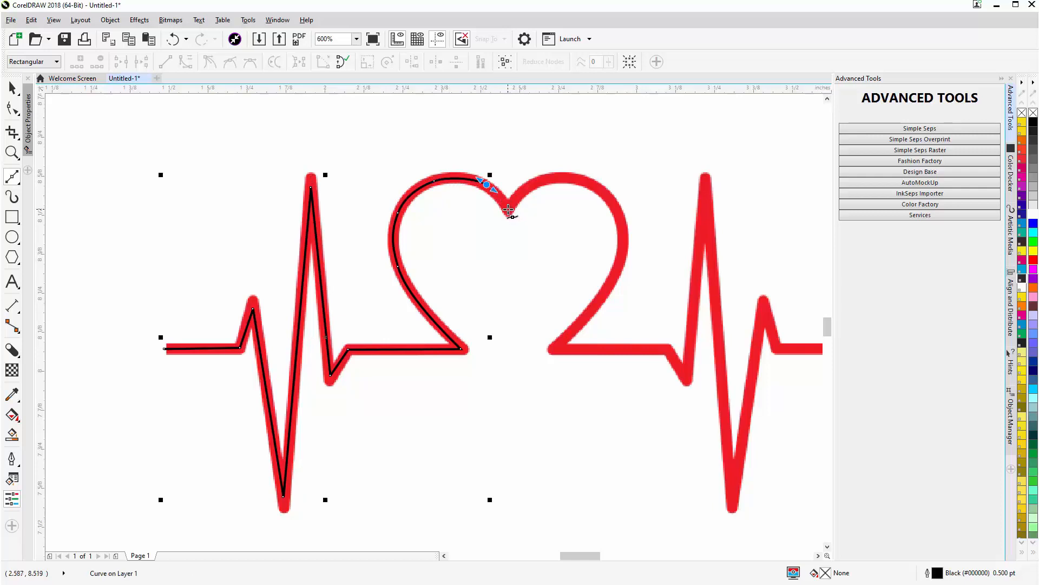
{"action": "scroll", "coordinate": [509, 209], "scroll_direction": "up", "scroll_amount": 2}
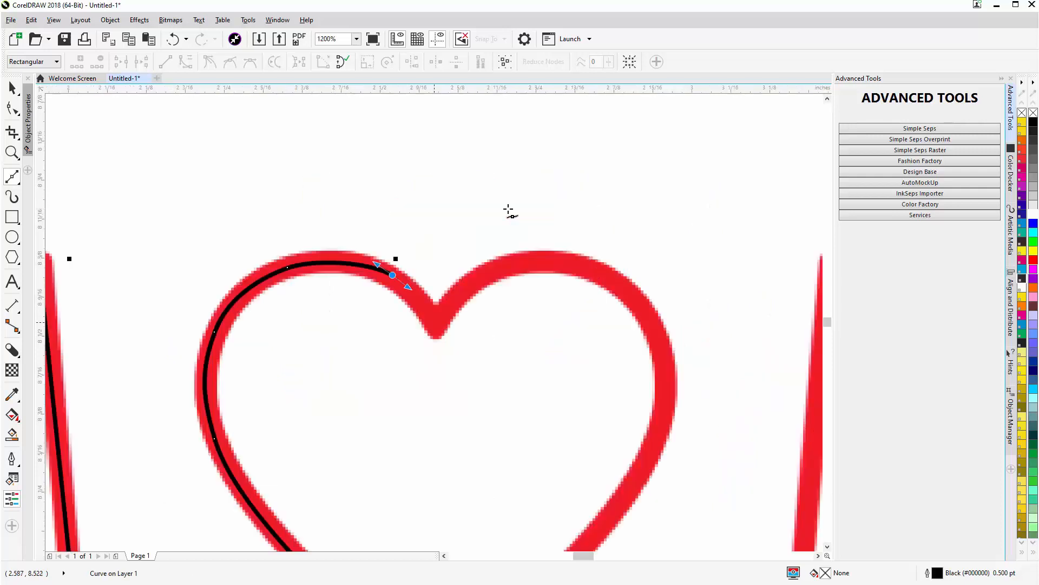
{"action": "left_click", "coordinate": [436, 322]}
{"action": "scroll", "coordinate": [435, 322], "scroll_direction": "down", "scroll_amount": 3}
{"action": "scroll", "coordinate": [436, 322], "scroll_direction": "up", "scroll_amount": 1}
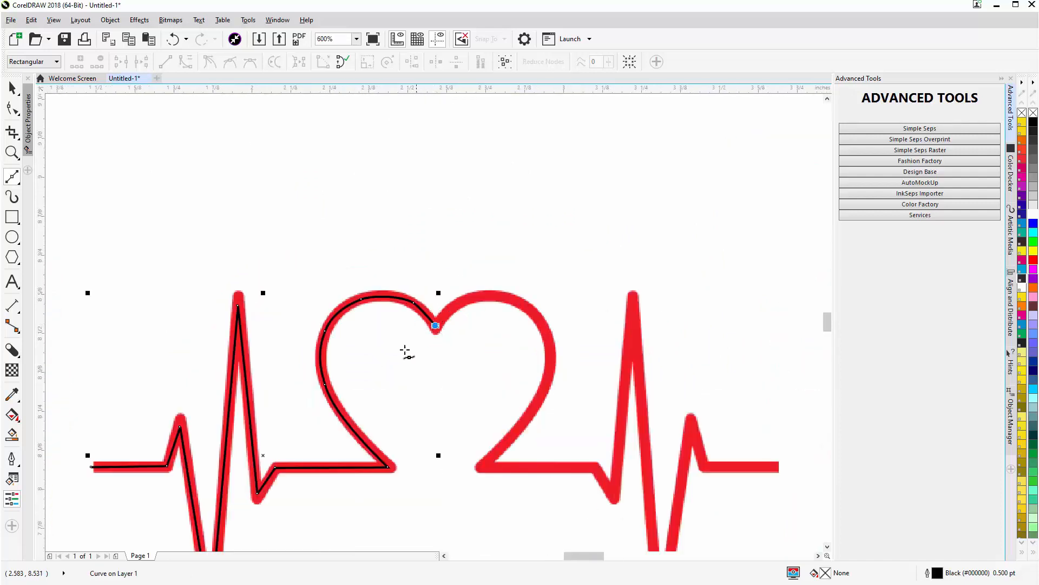
- Select the four intermediate nodes around the heart's left lobe with the Shape tool and delete them
{"action": "left_click", "coordinate": [13, 109]}
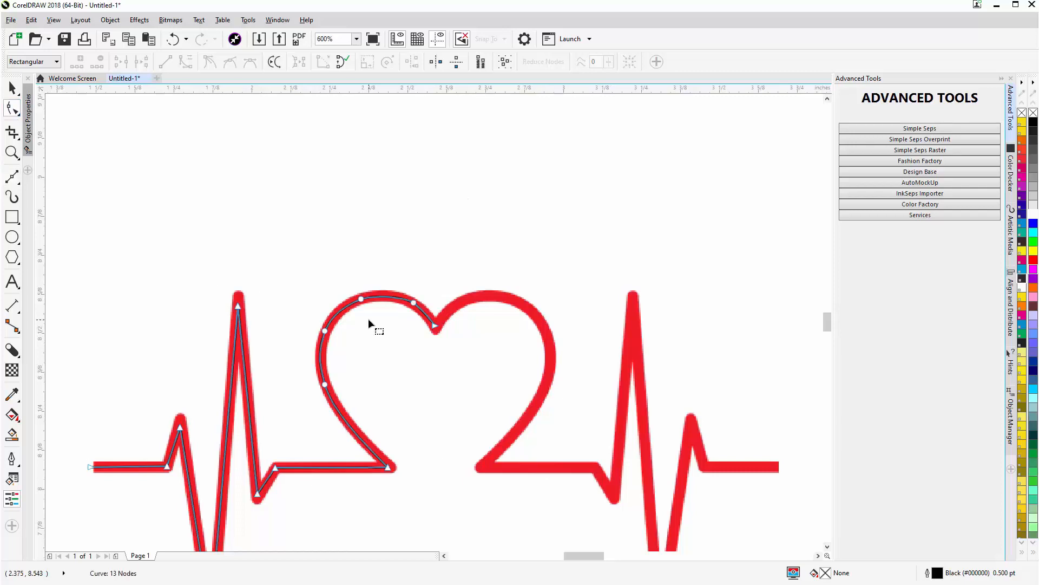
{"action": "left_click_drag", "start_coordinate": [349, 359], "coordinate": [303, 411]}
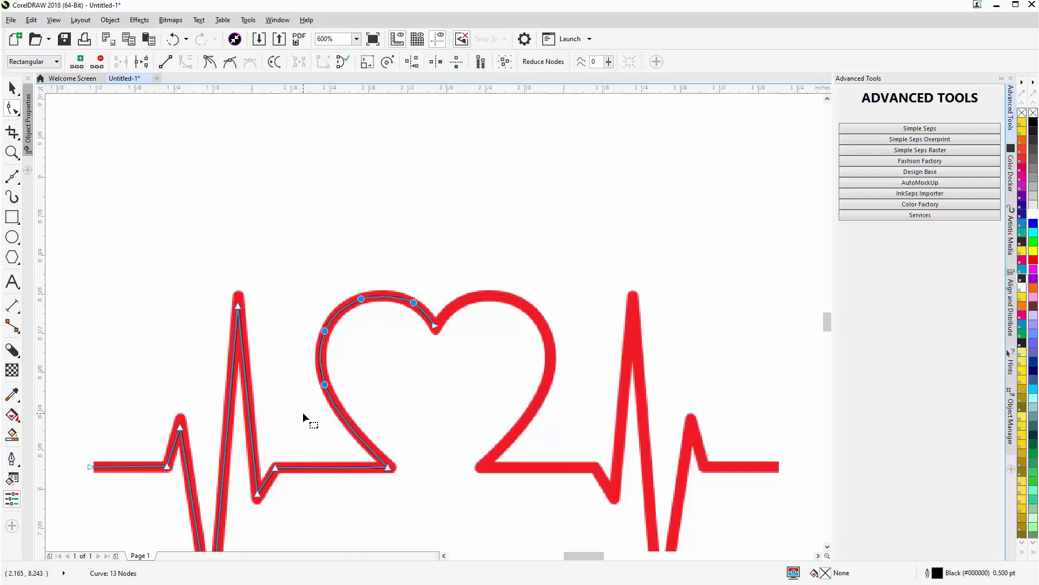
{"action": "key", "text": "Delete"}
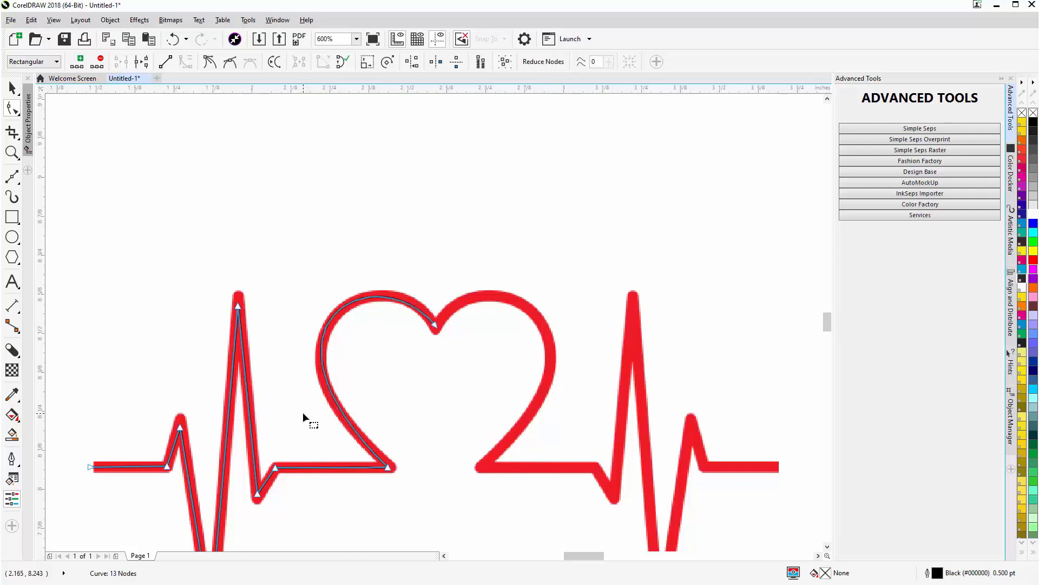
- Reshape the left lobe with its two end handles to follow the red outline, and nudge the lower tip node slightly right
{"action": "left_click", "coordinate": [437, 327]}
{"action": "left_click_drag", "start_coordinate": [378, 255], "coordinate": [388, 252]}
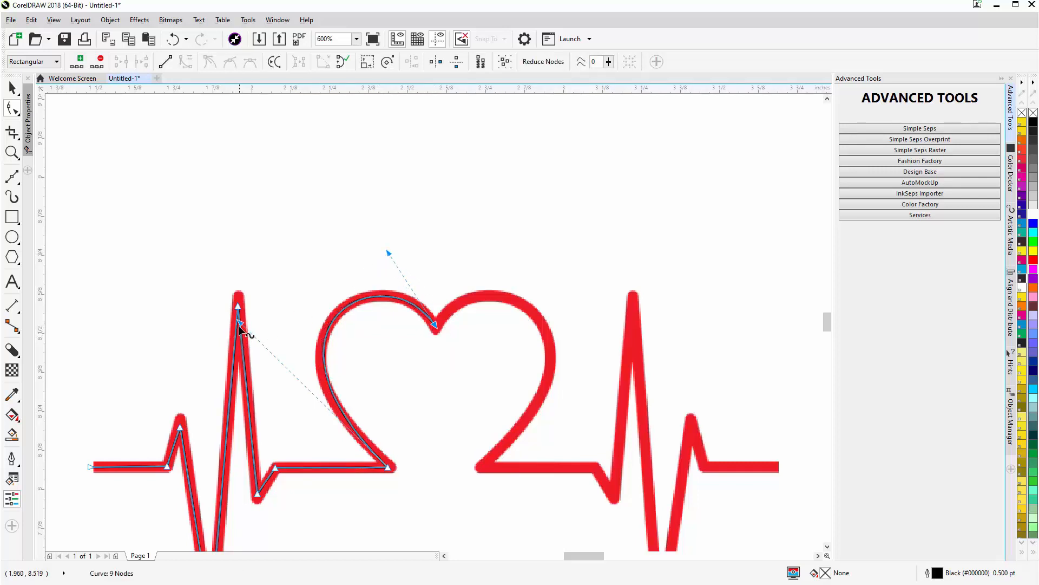
{"action": "left_click_drag", "start_coordinate": [239, 325], "coordinate": [233, 340]}
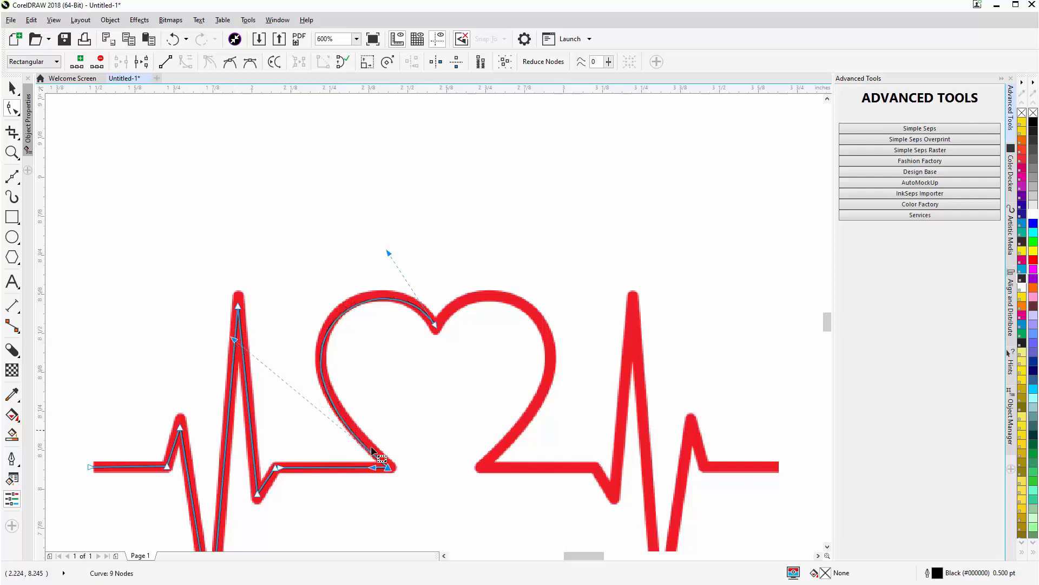
{"action": "left_click_drag", "start_coordinate": [387, 468], "coordinate": [390, 468]}
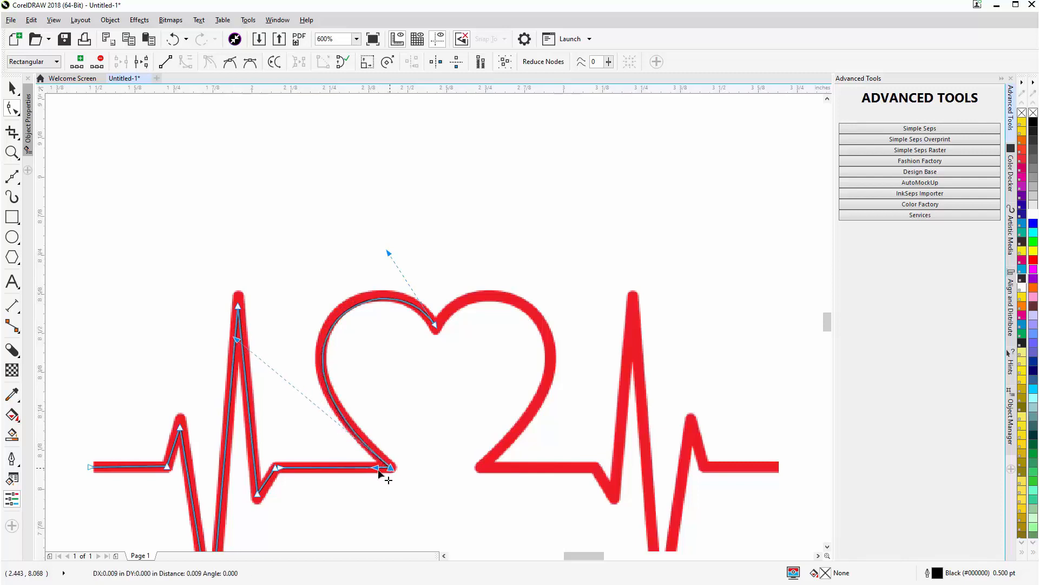
- Make the baseline segment before the heart's lower tip a straight line, and add a node on the upper-left lobe, fitted to the red outline
{"action": "left_click", "coordinate": [352, 469]}
{"action": "left_click", "coordinate": [351, 468]}
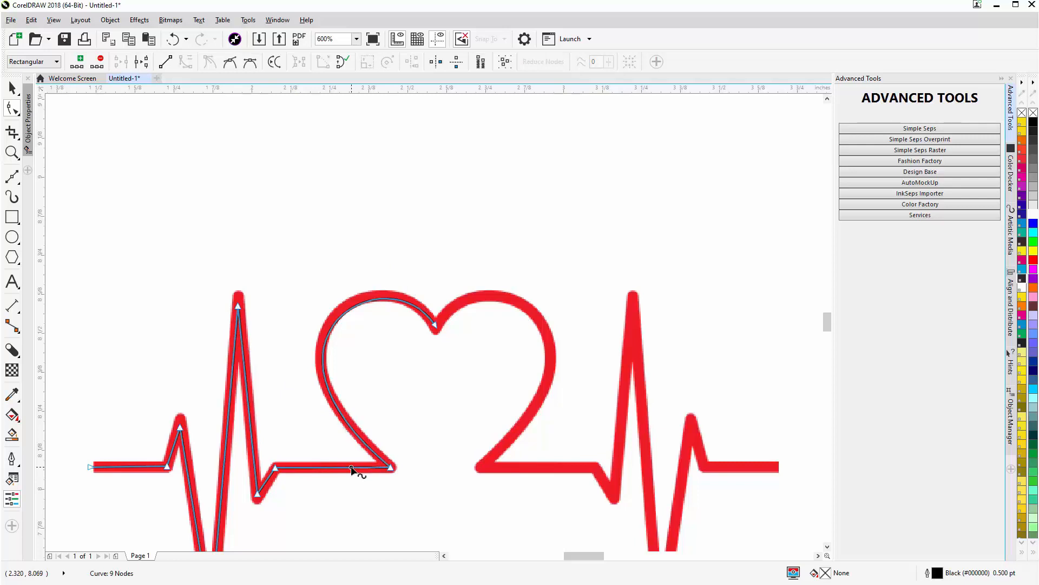
{"action": "left_click", "coordinate": [352, 468]}
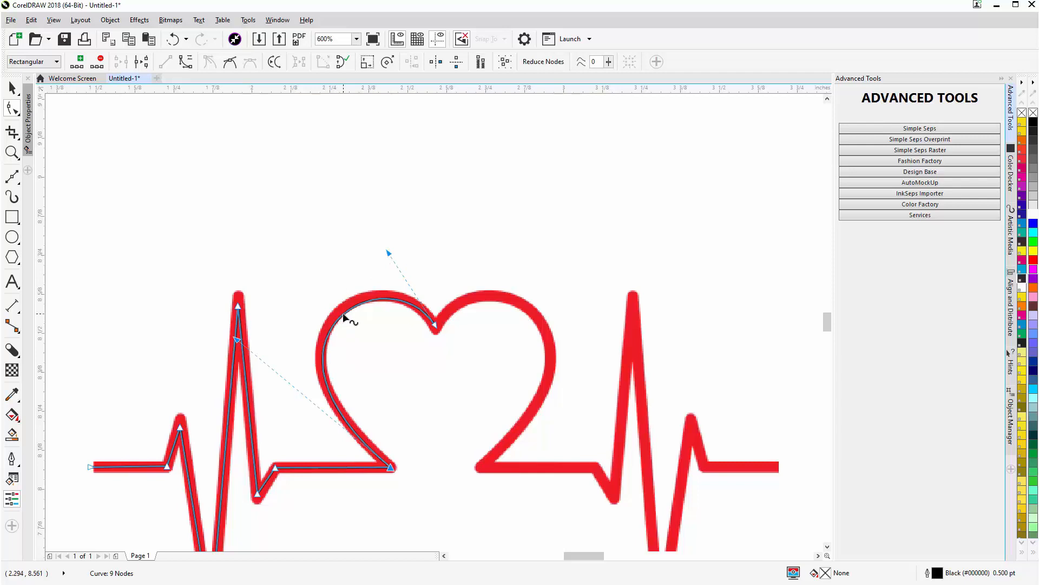
{"action": "left_click_drag", "start_coordinate": [343, 313], "coordinate": [342, 312]}
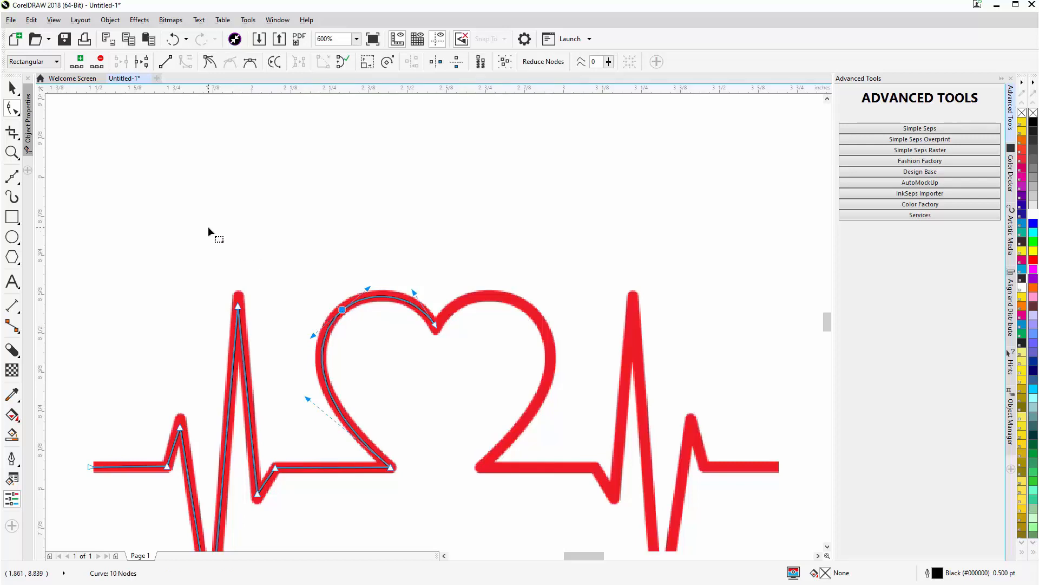
- Set the traced curve's outline width to 3.0 pt and give its outline round corners
{"action": "key", "text": "space"}
{"action": "left_click", "coordinate": [389, 63]}
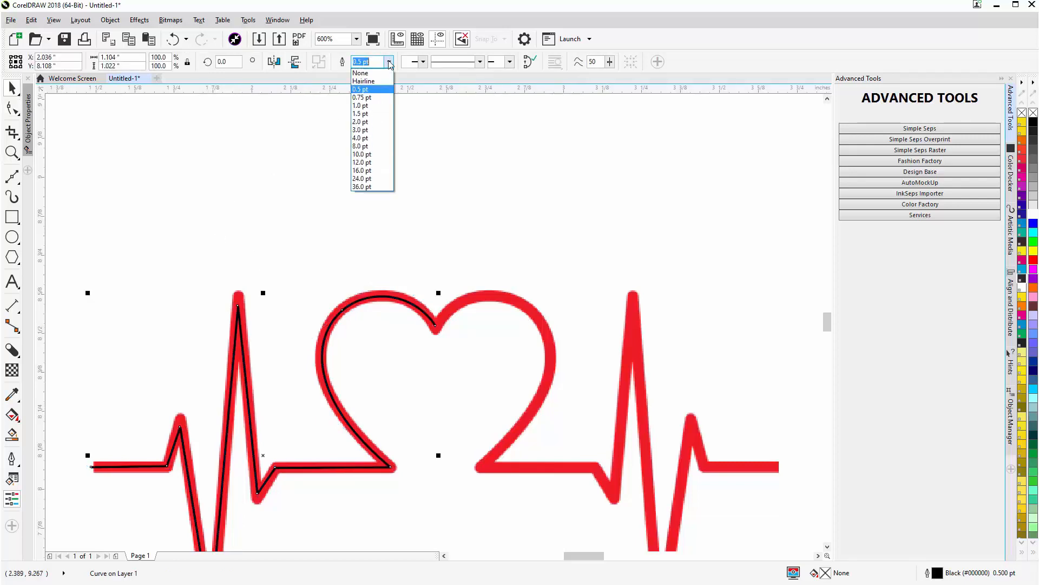
{"action": "left_click", "coordinate": [378, 123]}
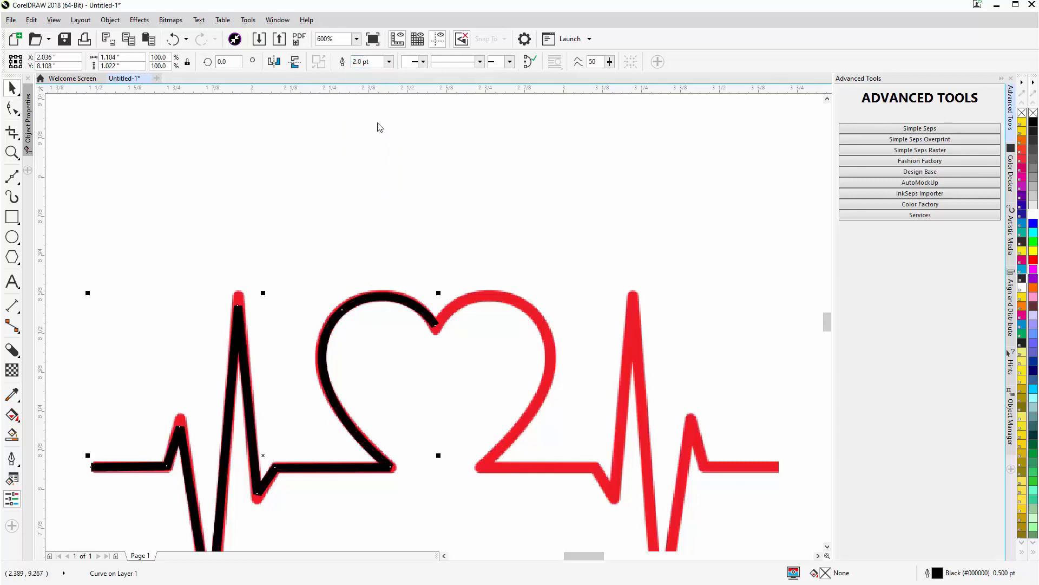
{"action": "left_click", "coordinate": [389, 62]}
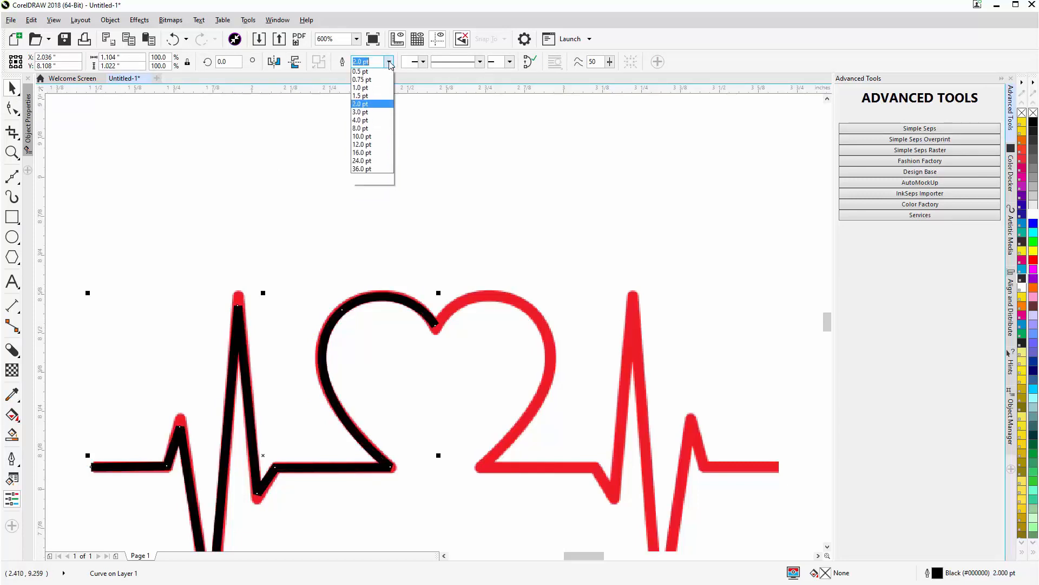
{"action": "left_click", "coordinate": [379, 135]}
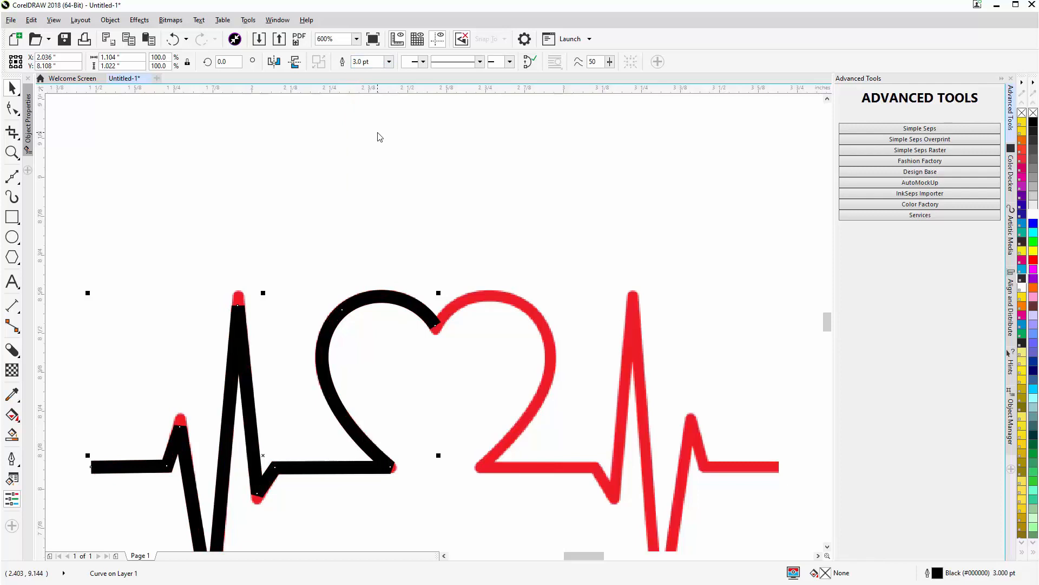
{"action": "left_click", "coordinate": [27, 131]}
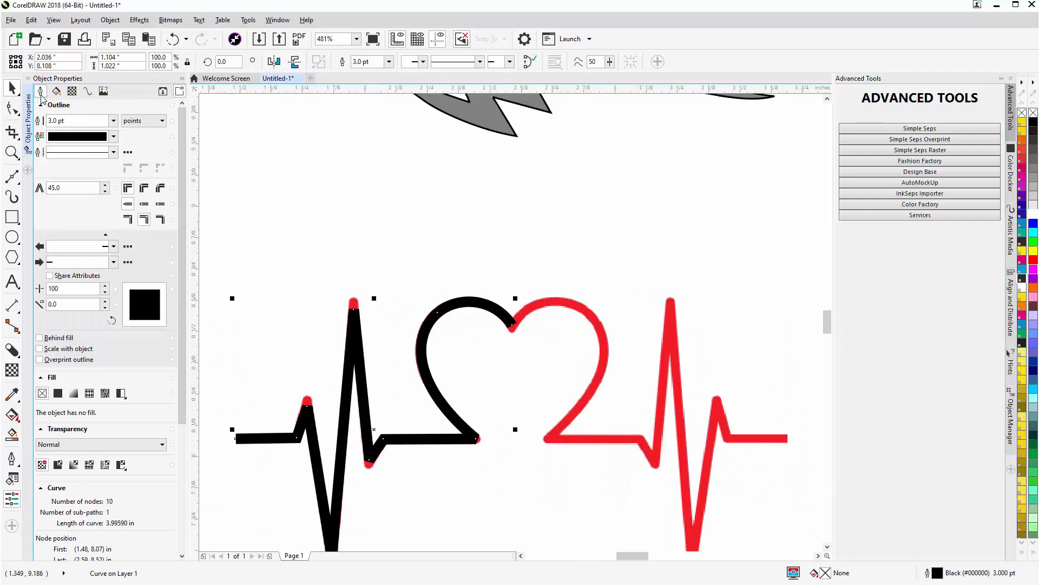
{"action": "left_click", "coordinate": [145, 190]}
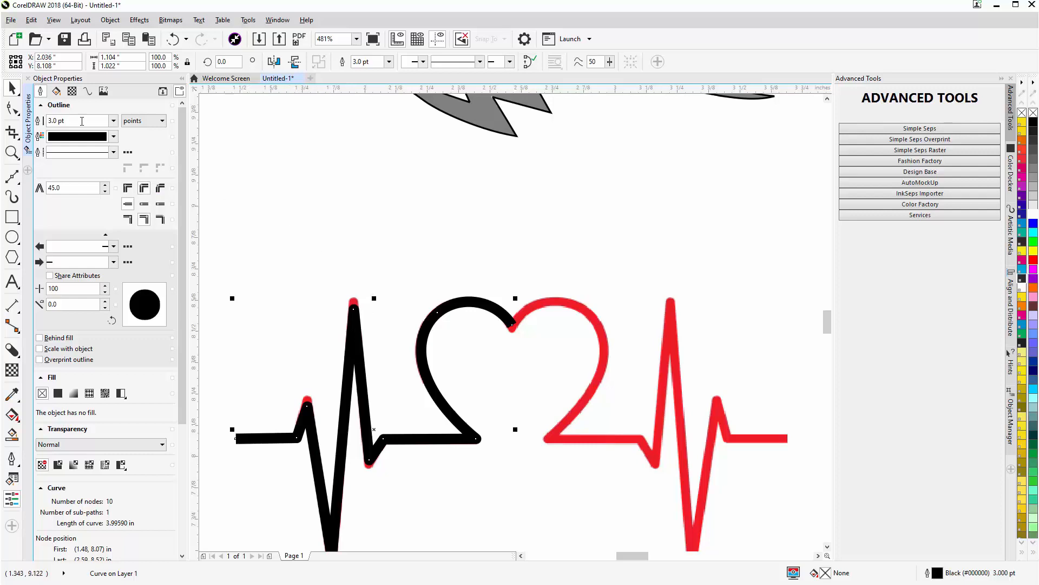
- Move the tall peak's node up and the deepest valley's node down so the thick line covers the red outline's tips
{"action": "key", "text": "F10"}
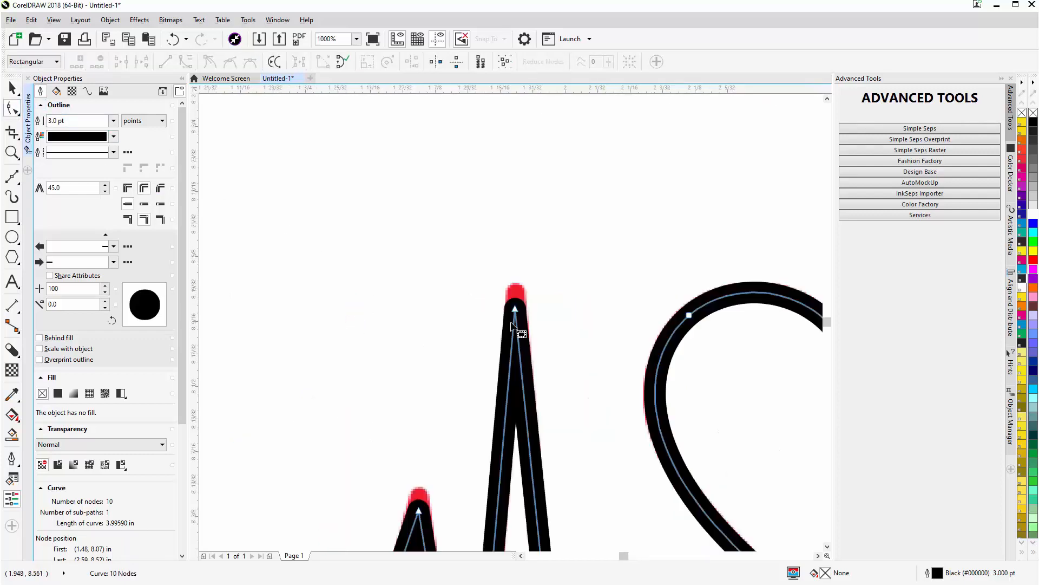
{"action": "scroll", "coordinate": [356, 312], "scroll_direction": "up", "scroll_amount": 4}
{"action": "left_click_drag", "start_coordinate": [518, 294], "coordinate": [521, 265]}
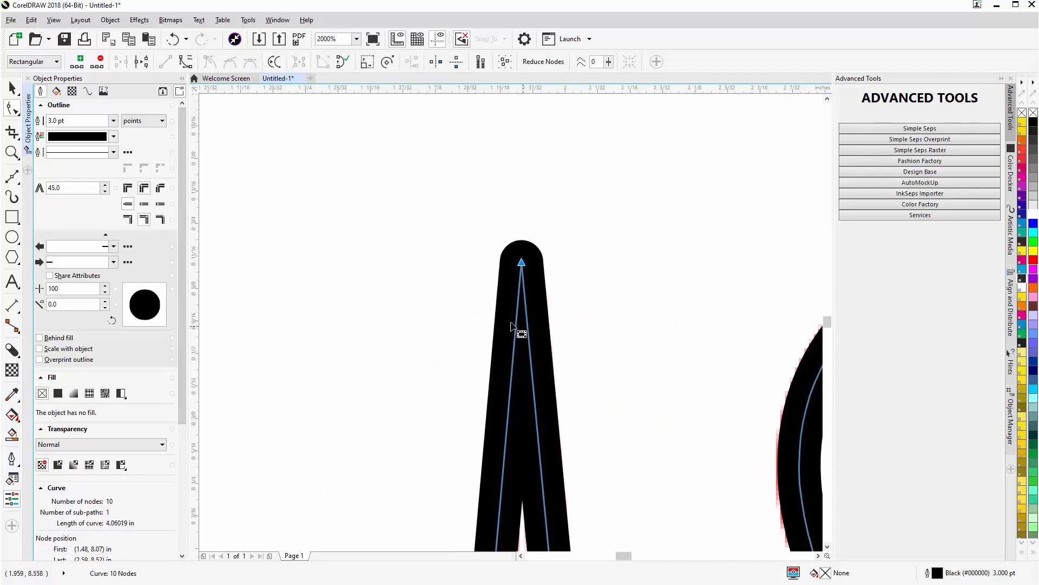
{"action": "scroll", "coordinate": [519, 330], "scroll_direction": "down", "scroll_amount": 5}
{"action": "scroll", "coordinate": [499, 450], "scroll_direction": "up", "scroll_amount": 5}
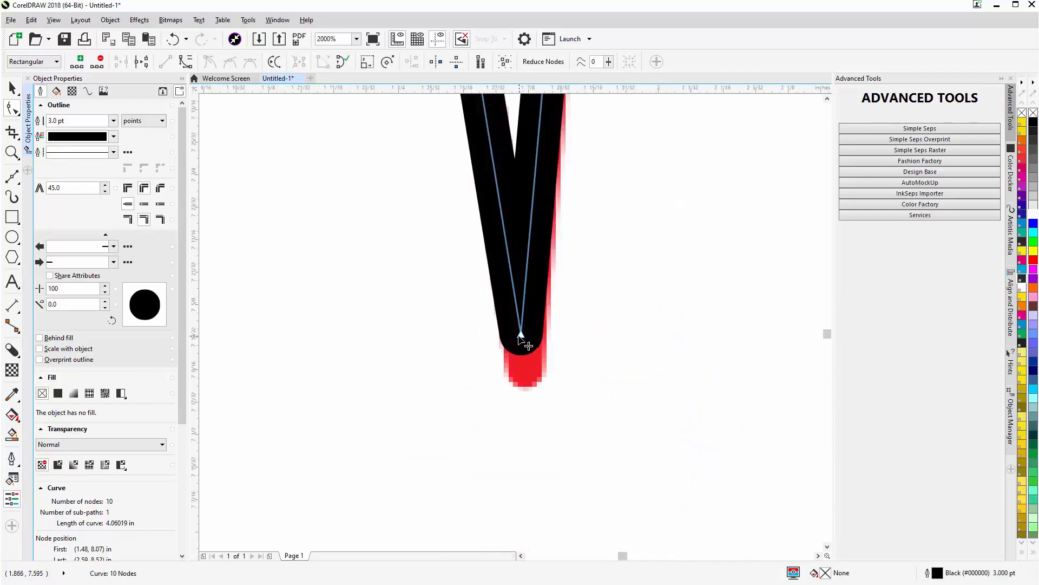
{"action": "left_click_drag", "start_coordinate": [525, 347], "coordinate": [525, 372]}
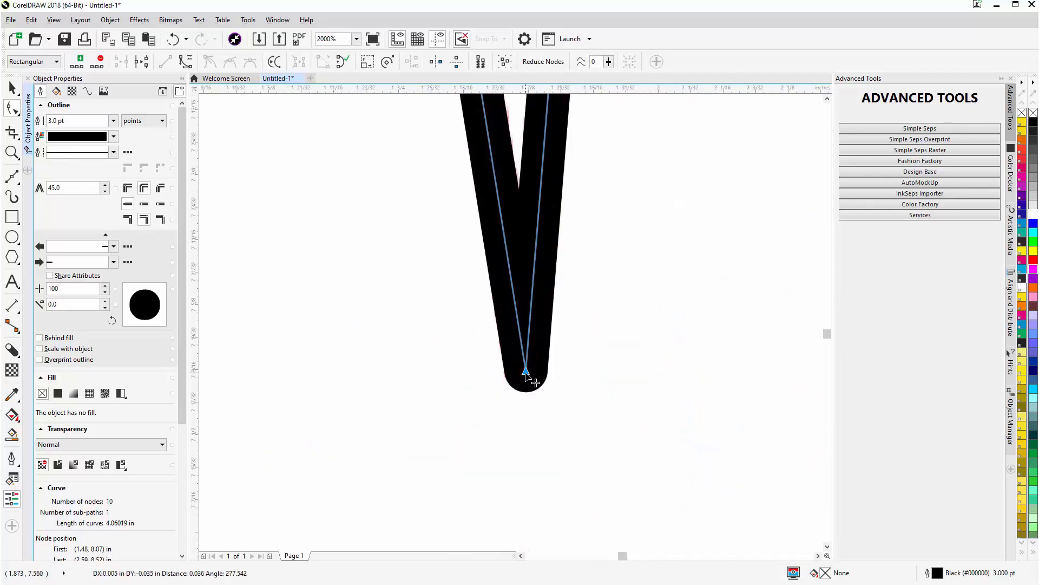
- Raise the small peak's node and lower the small valley's node before the heart to cover the red outline's tips
{"action": "scroll", "coordinate": [514, 327], "scroll_direction": "down", "scroll_amount": 3}
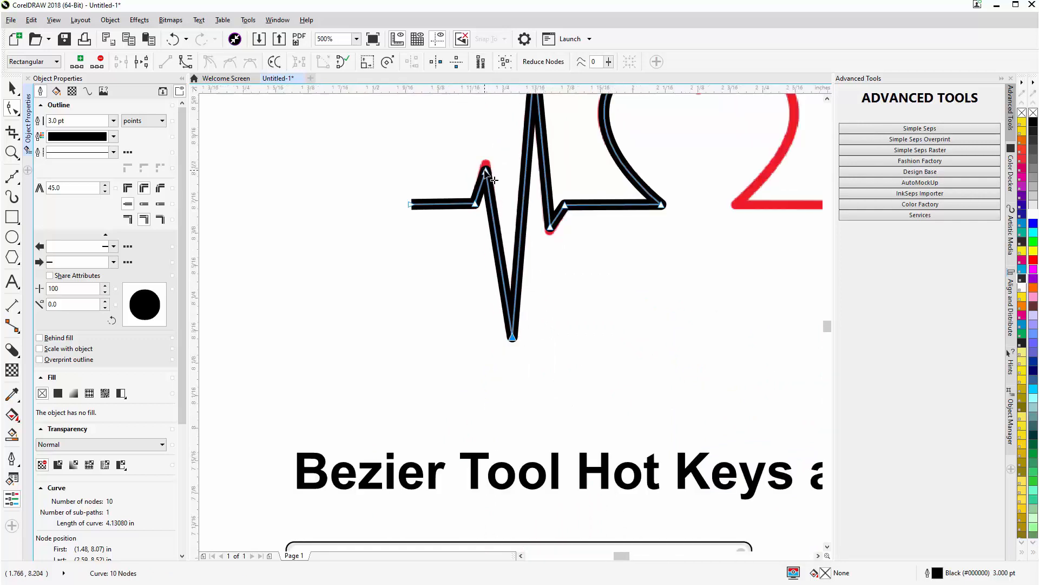
{"action": "scroll", "coordinate": [485, 169], "scroll_direction": "up", "scroll_amount": 3}
{"action": "left_click_drag", "start_coordinate": [517, 329], "coordinate": [517, 297]}
{"action": "scroll", "coordinate": [574, 421], "scroll_direction": "down", "scroll_amount": 3}
{"action": "scroll", "coordinate": [513, 327], "scroll_direction": "up", "scroll_amount": 4}
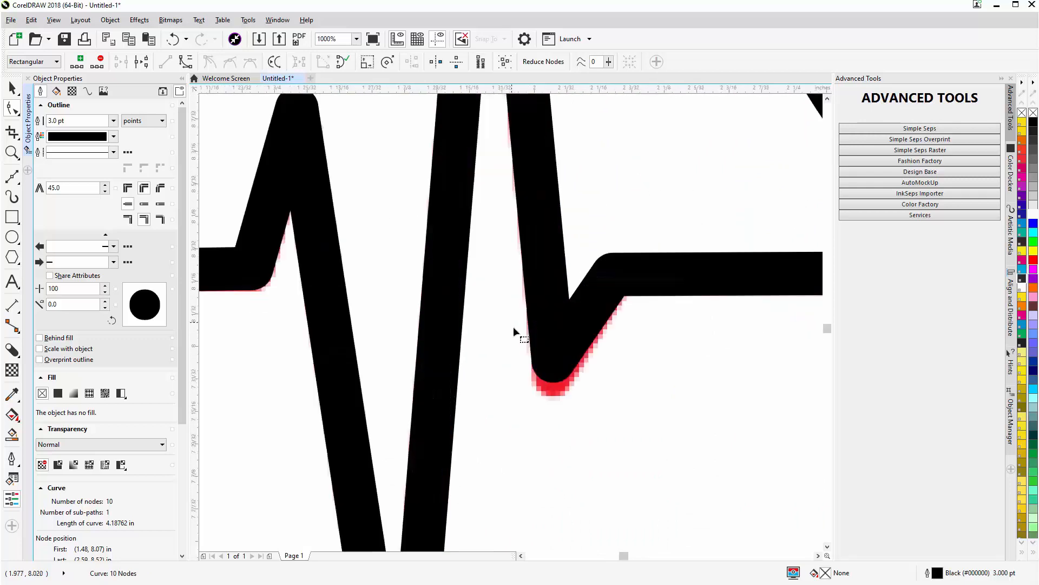
{"action": "left_click_drag", "start_coordinate": [596, 403], "coordinate": [597, 427]}
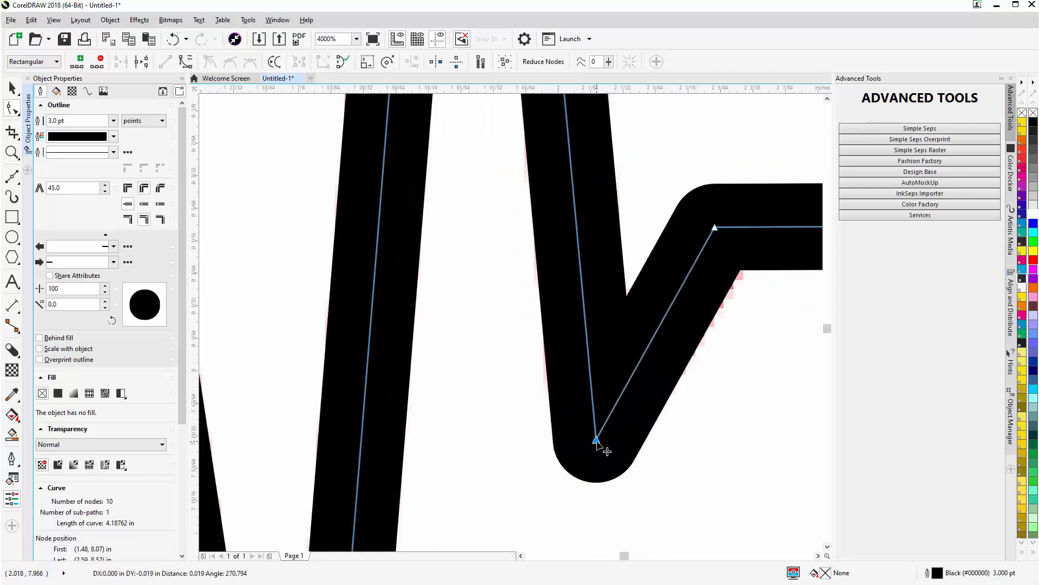
- Apply round caps to the line, and fit its end node and handle to the red outline at the heart's centre notch
{"action": "scroll", "coordinate": [610, 401], "scroll_direction": "down", "scroll_amount": 2}
{"action": "scroll", "coordinate": [512, 324], "scroll_direction": "down", "scroll_amount": 1}
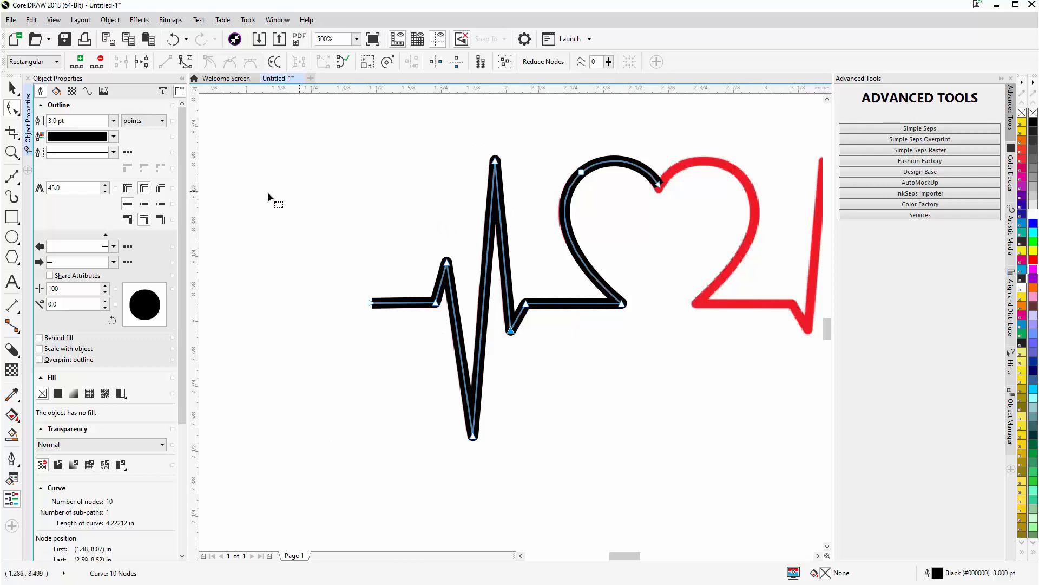
{"action": "left_click", "coordinate": [144, 204]}
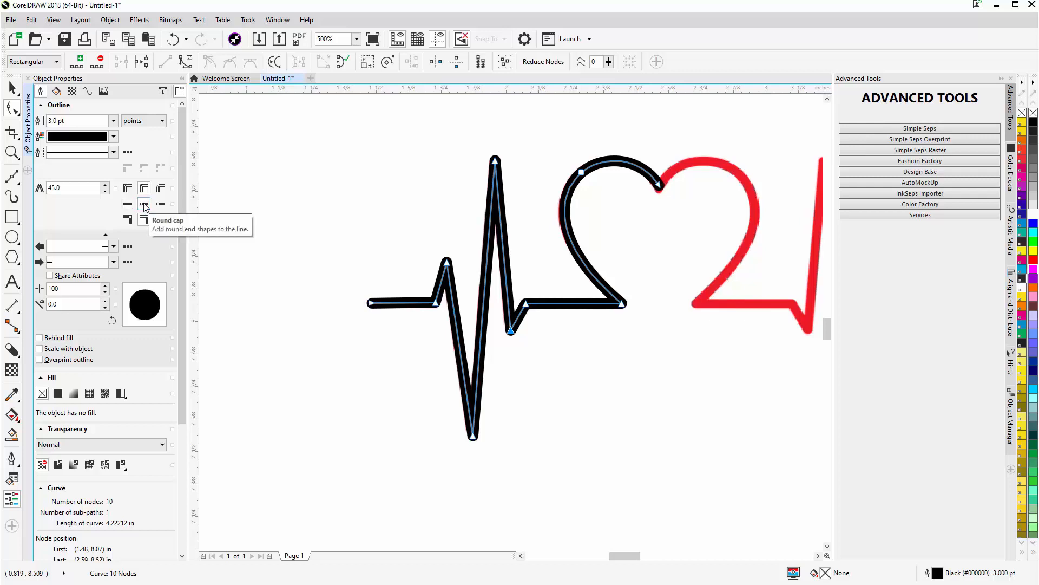
{"action": "scroll", "coordinate": [674, 190], "scroll_direction": "up", "scroll_amount": 4}
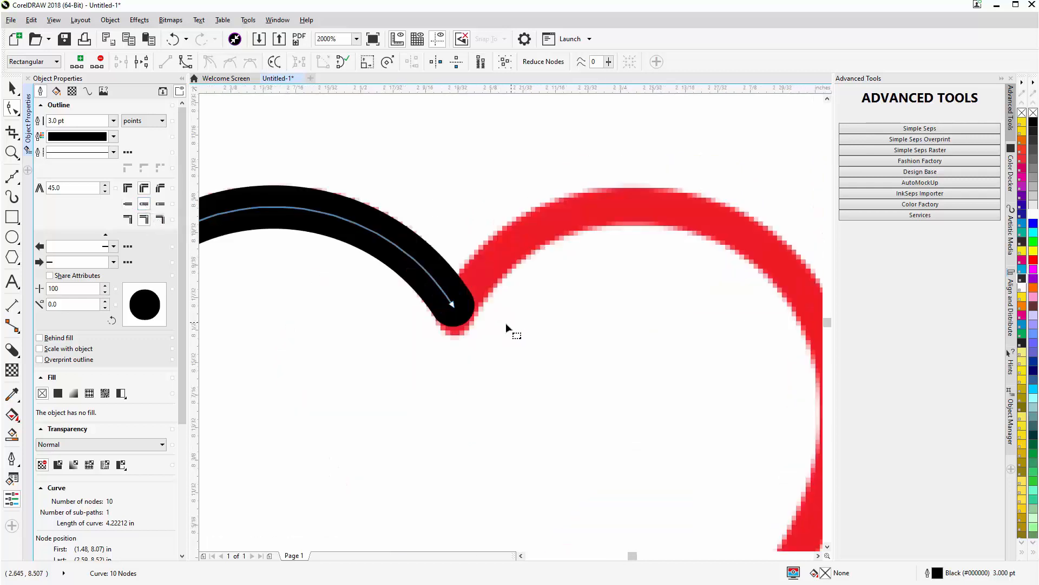
{"action": "left_click", "coordinate": [454, 307]}
{"action": "left_click_drag", "start_coordinate": [454, 306], "coordinate": [457, 319]}
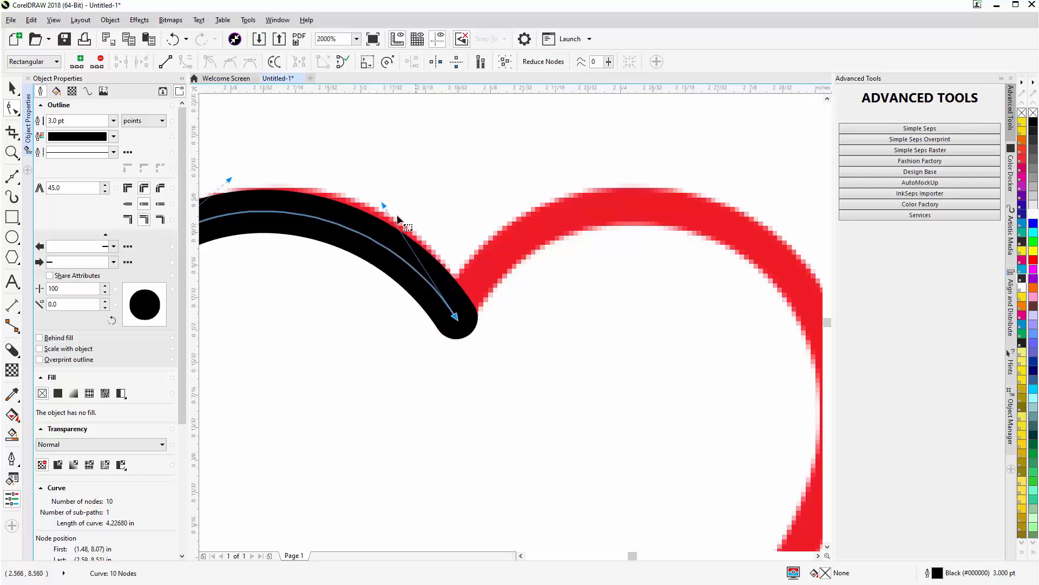
{"action": "left_click_drag", "start_coordinate": [382, 208], "coordinate": [381, 188]}
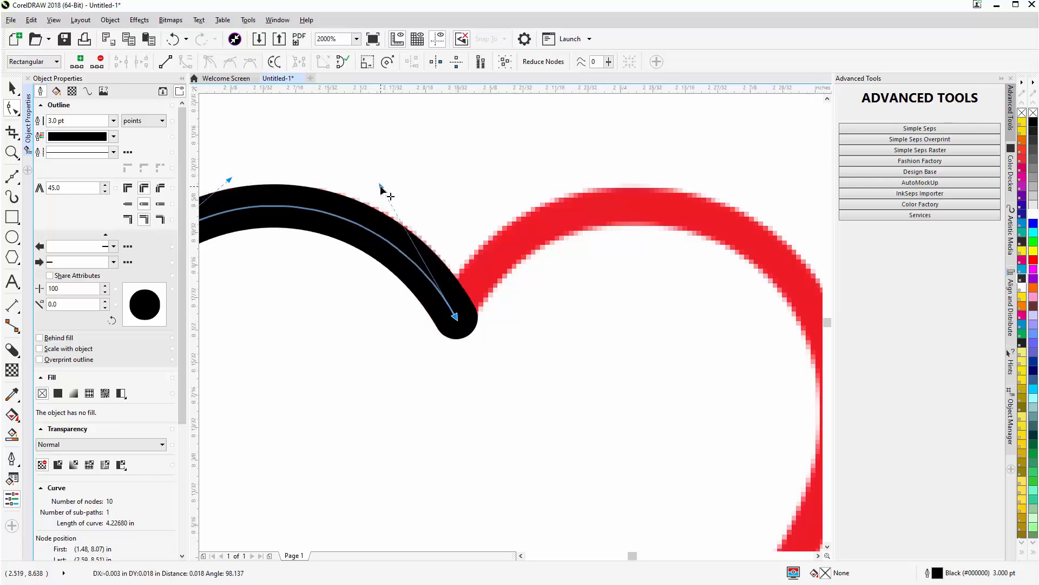
{"action": "scroll", "coordinate": [513, 324], "scroll_direction": "down", "scroll_amount": 2}
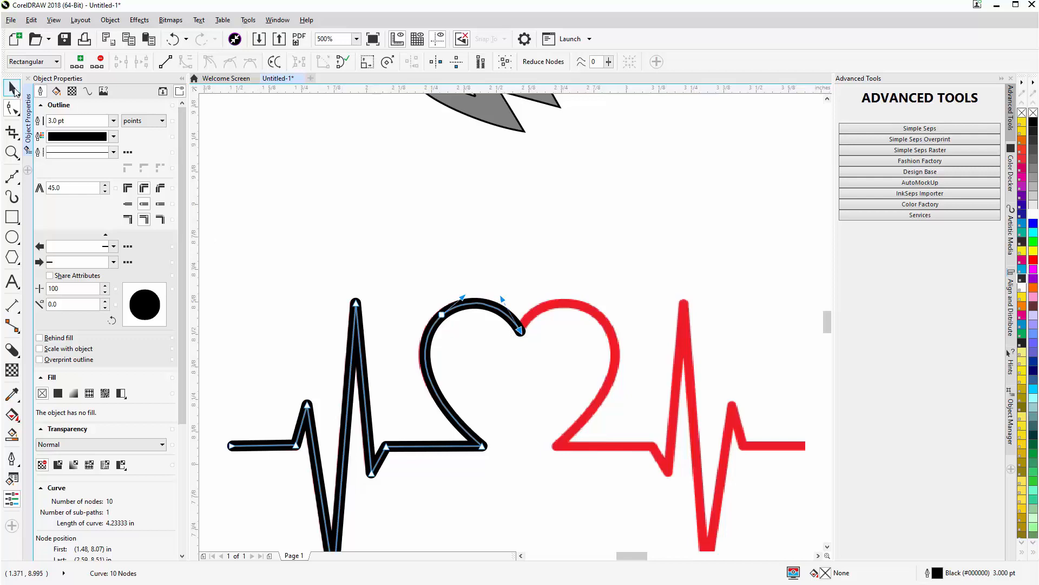
- Select the traced half with the Pick tool and convert its outline to an object
{"action": "left_click", "coordinate": [13, 88]}
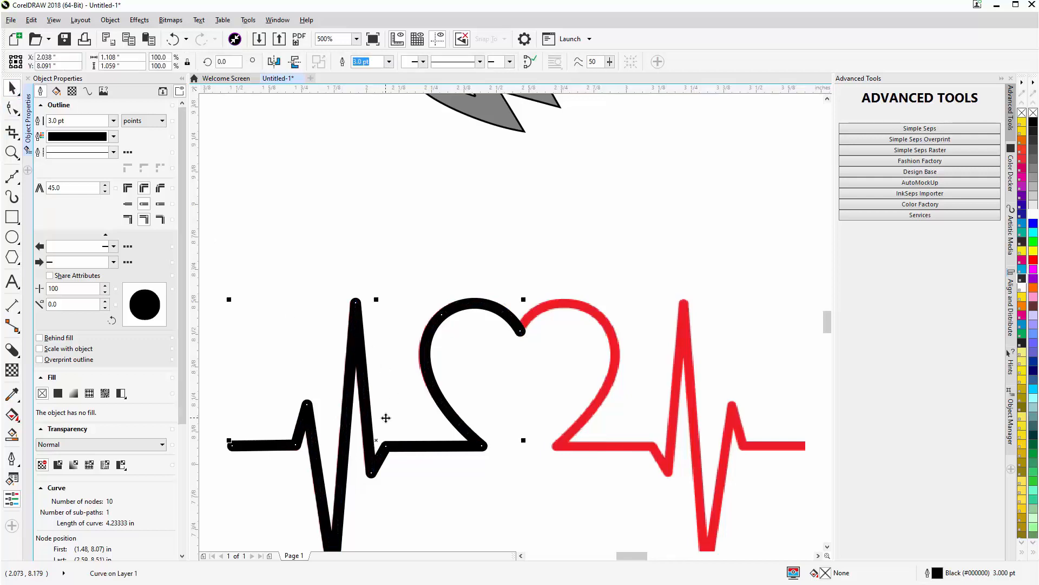
{"action": "key", "text": "ctrl+shift+q"}
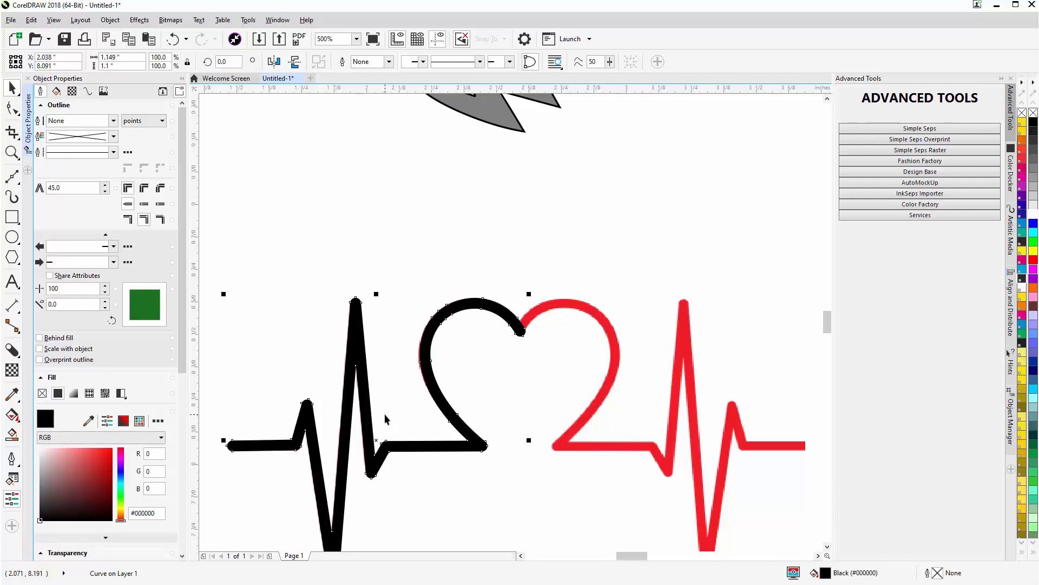
{"action": "scroll", "coordinate": [385, 415], "scroll_direction": "down", "scroll_amount": 1}
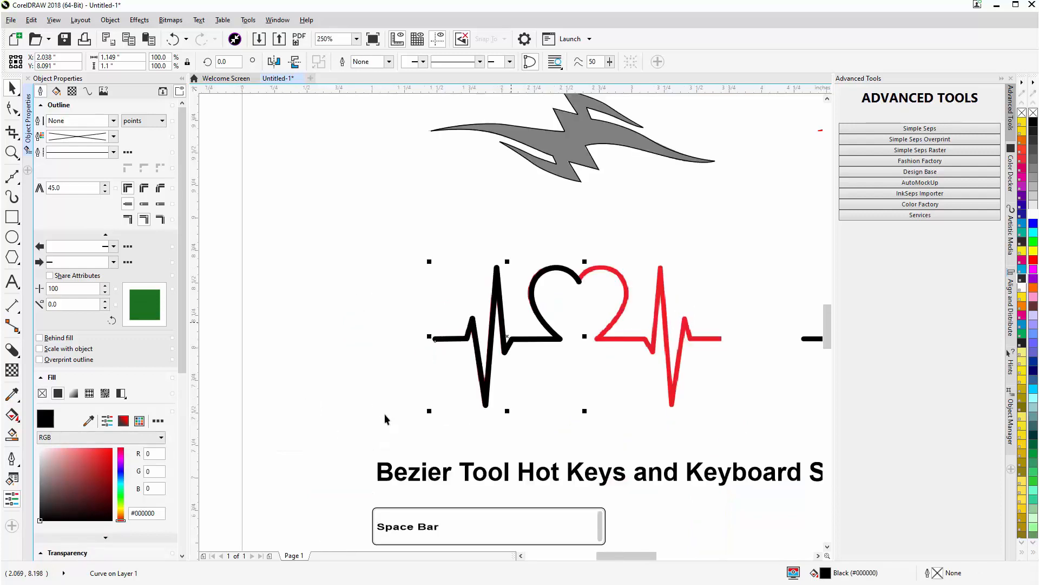
{"action": "left_click", "coordinate": [111, 22]}
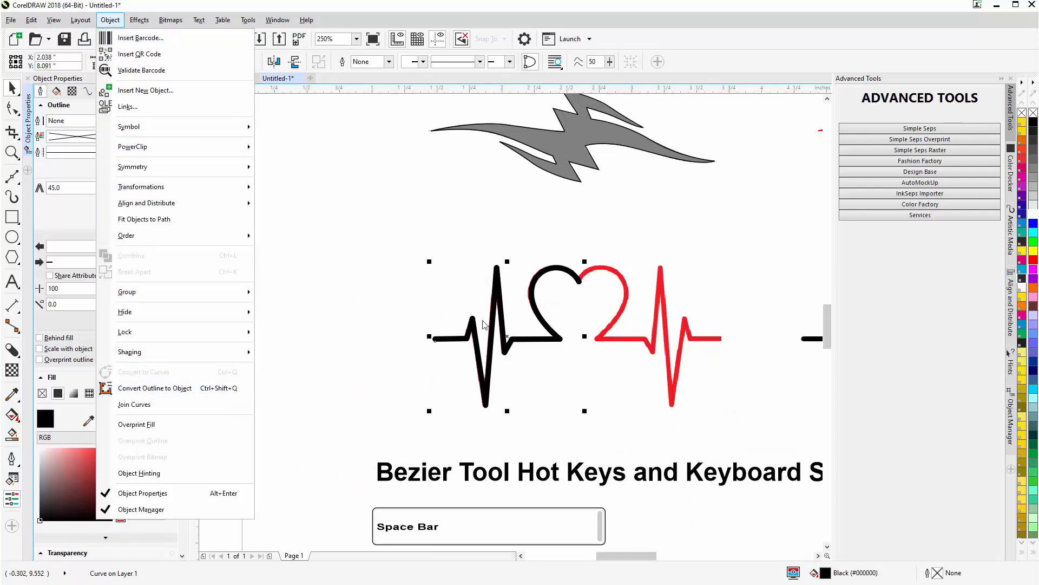
{"action": "left_click", "coordinate": [471, 335]}
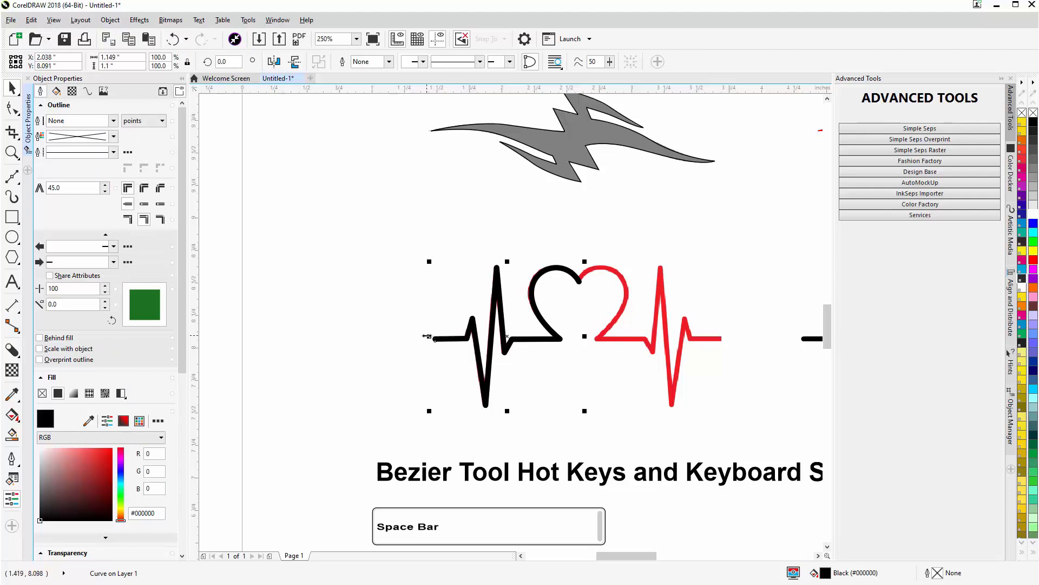
- Create a horizontally mirrored copy of the traced half over the right side, and move it inward so both halves overlap at the notch
{"action": "left_click_drag", "start_coordinate": [428, 336], "coordinate": [711, 347]}
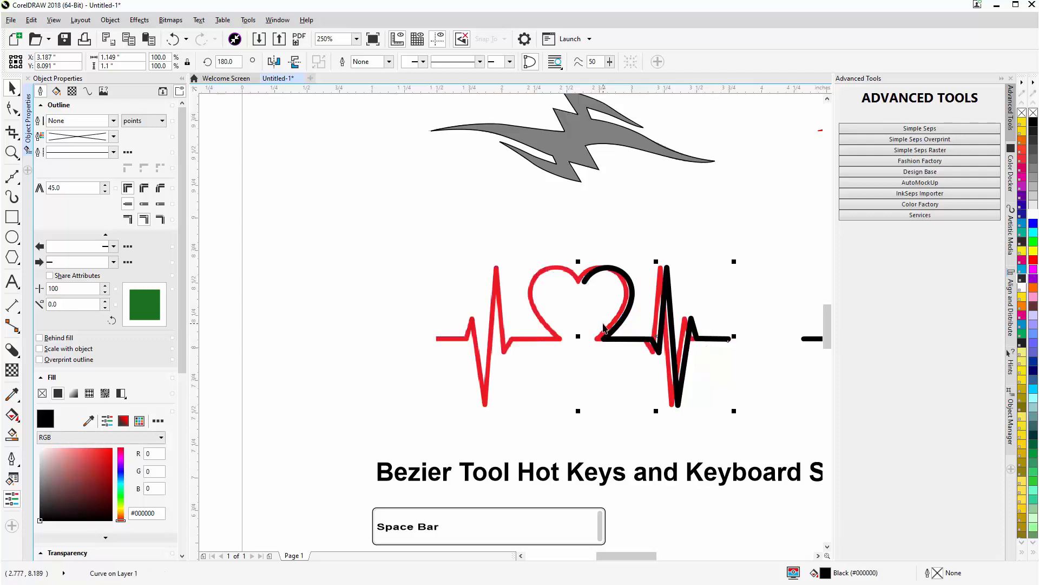
{"action": "key", "text": "ctrl+z"}
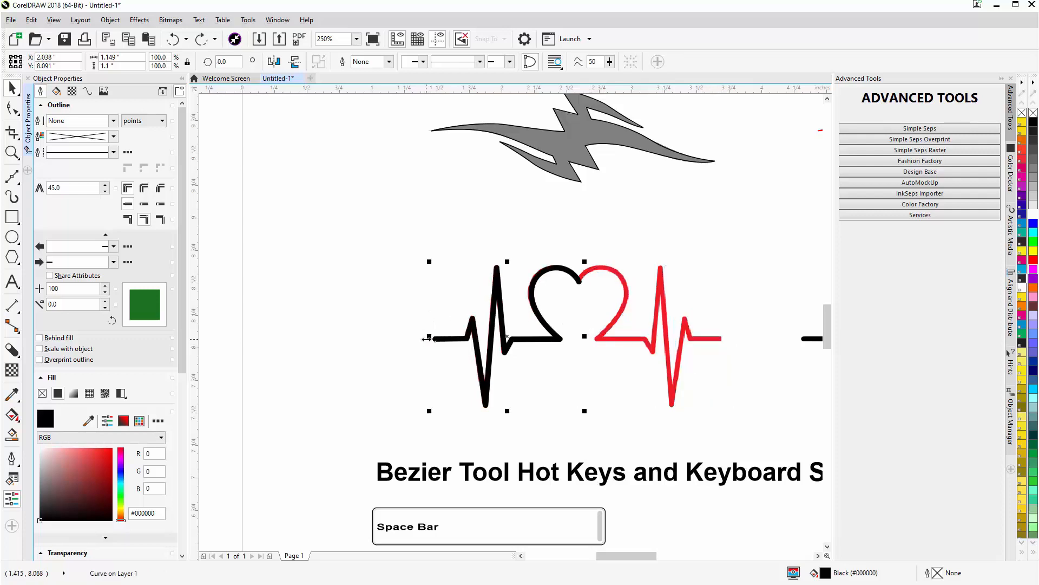
{"action": "left_click_drag", "start_coordinate": [427, 337], "coordinate": [592, 337]}
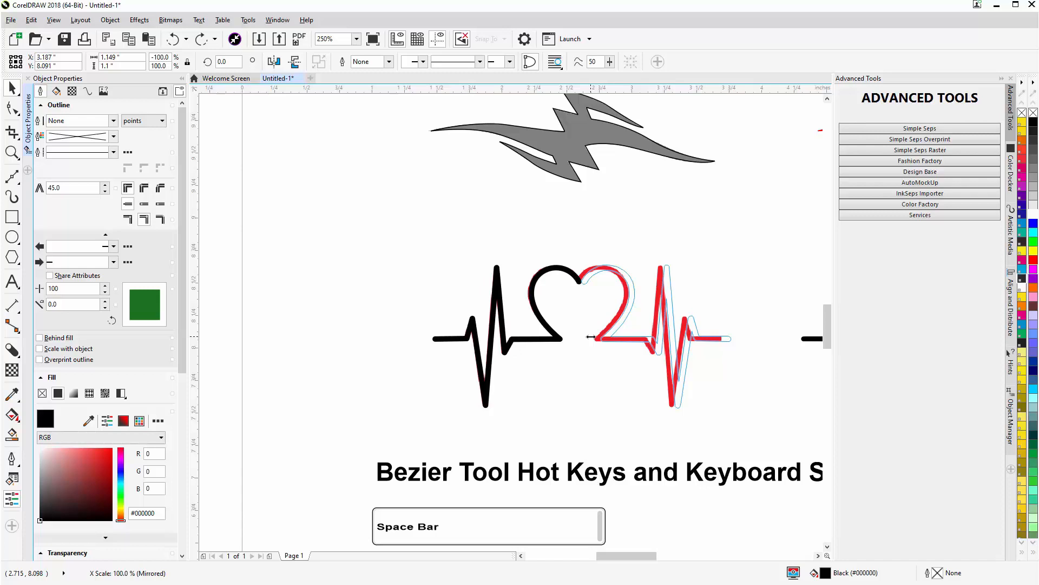
{"action": "left_click_drag", "start_coordinate": [591, 337], "coordinate": [592, 339]}
{"action": "left_click_drag", "start_coordinate": [591, 336], "coordinate": [590, 336]}
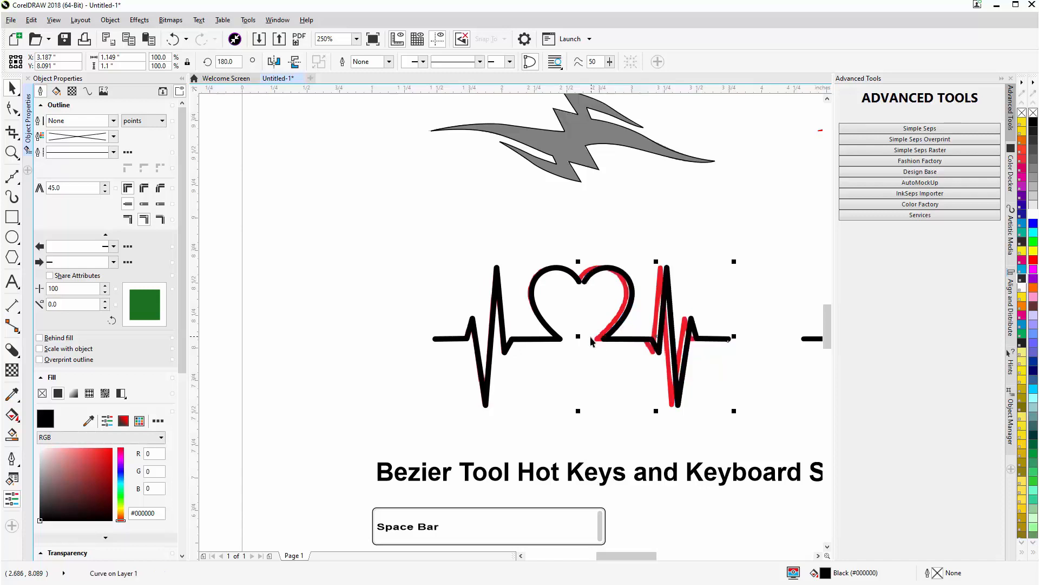
{"action": "scroll", "coordinate": [579, 288], "scroll_direction": "up", "scroll_amount": 4}
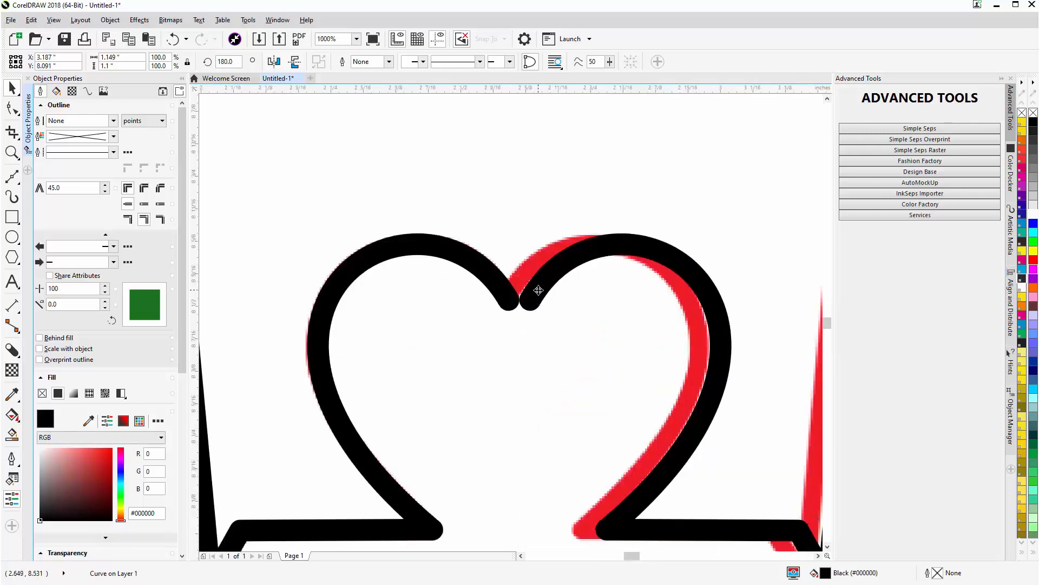
{"action": "left_click_drag", "start_coordinate": [536, 294], "coordinate": [520, 307]}
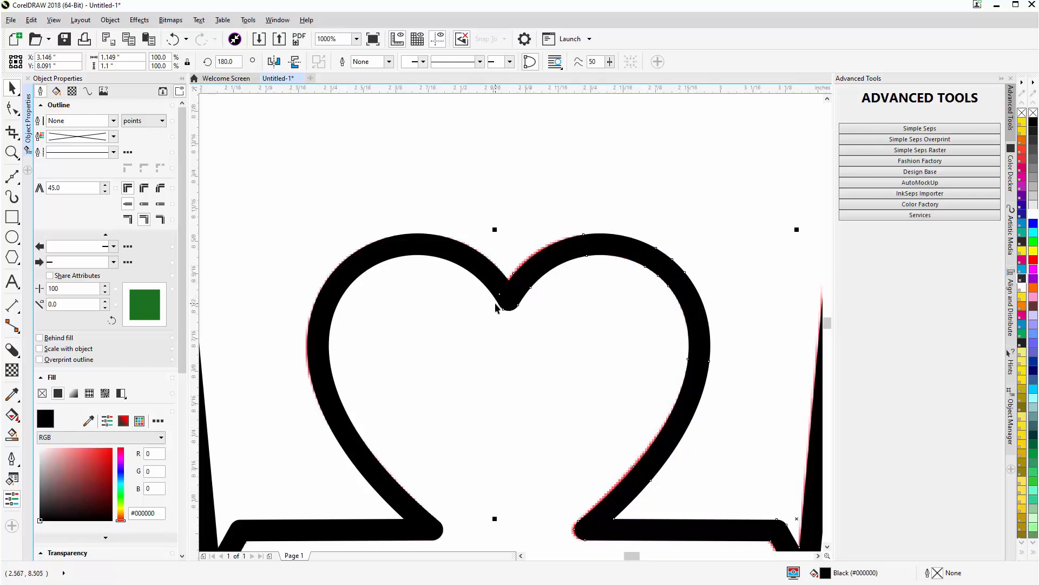
- Select both halves of the heartbeat line and weld them into one shape
{"action": "left_click", "coordinate": [462, 261], "text": "shift"}
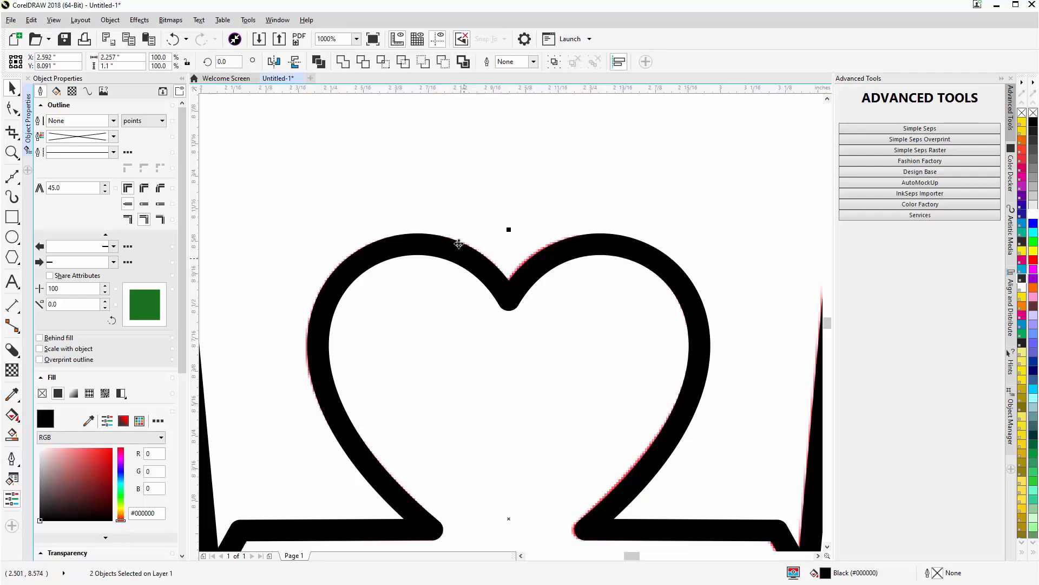
{"action": "left_click", "coordinate": [342, 61]}
{"action": "key", "text": "F3"}
{"action": "key", "text": "F3"}
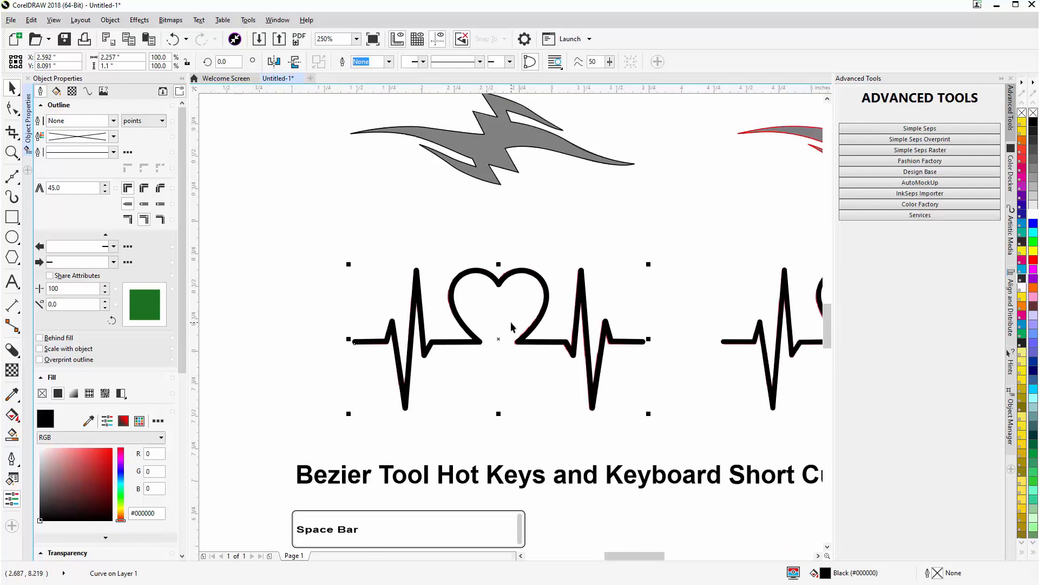
{"action": "key", "text": "F3"}
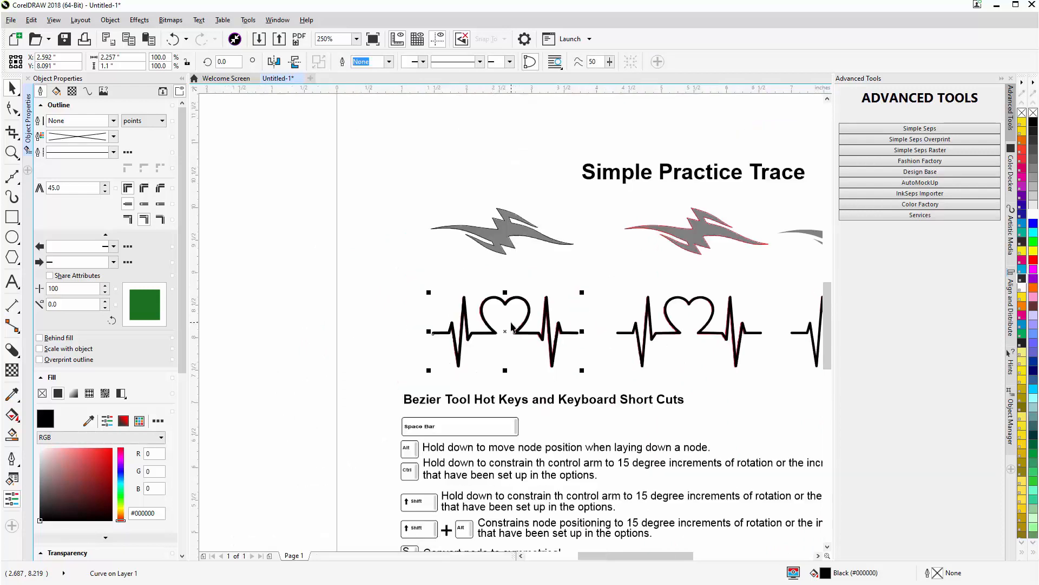
{"action": "key", "text": "F3"}
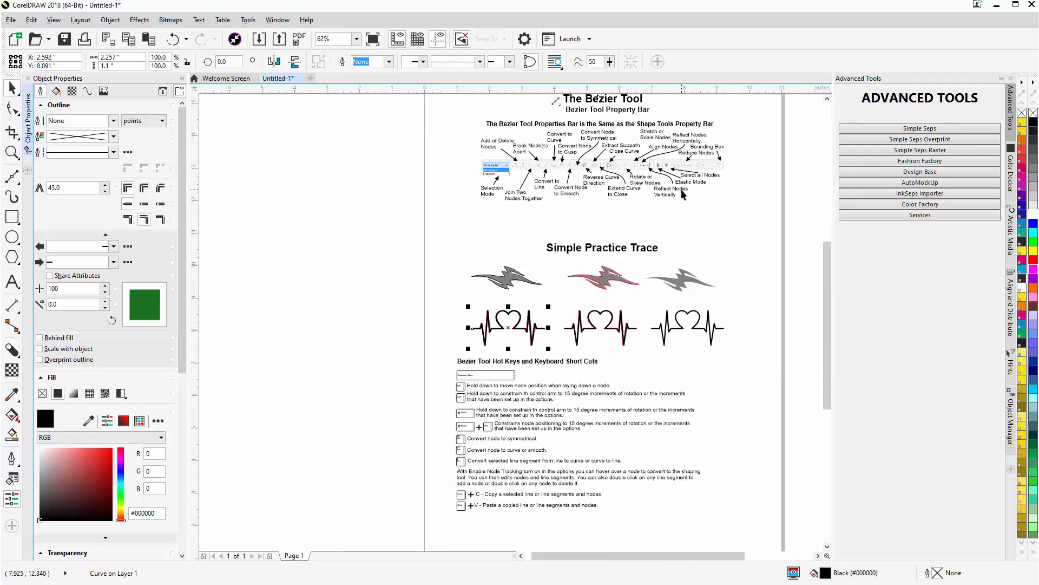
{"action": "scroll", "coordinate": [711, 190], "scroll_direction": "up", "scroll_amount": 1}
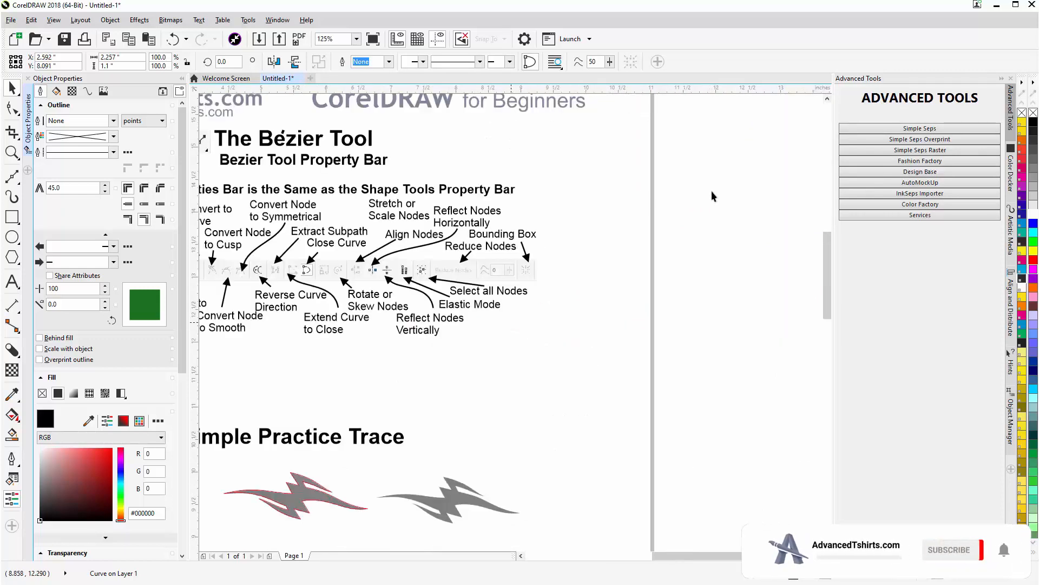
{"action": "scroll", "coordinate": [511, 322], "scroll_direction": "down", "scroll_amount": 1}
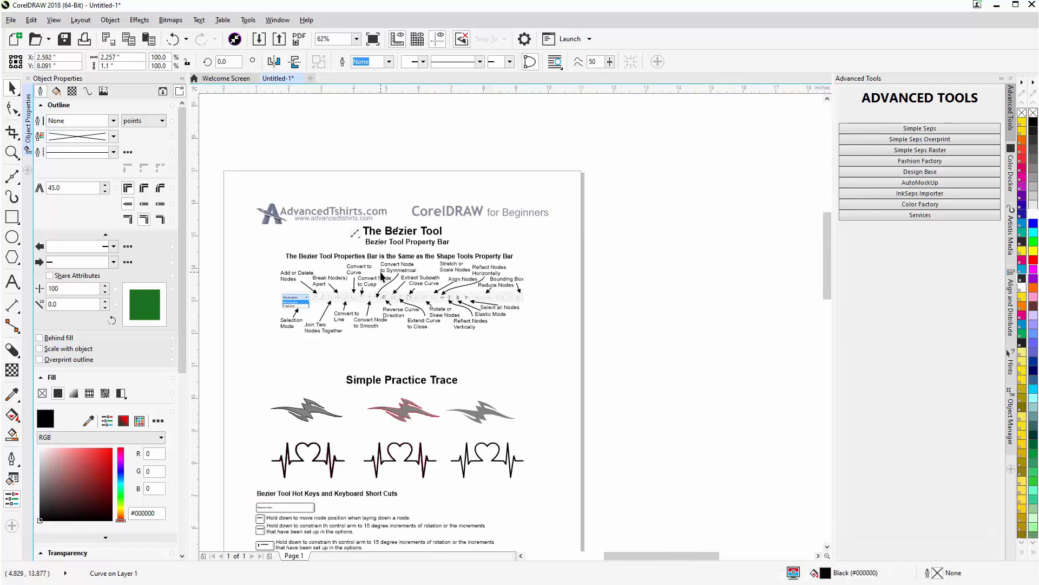
{"action": "scroll", "coordinate": [558, 340], "scroll_direction": "up", "scroll_amount": 1}
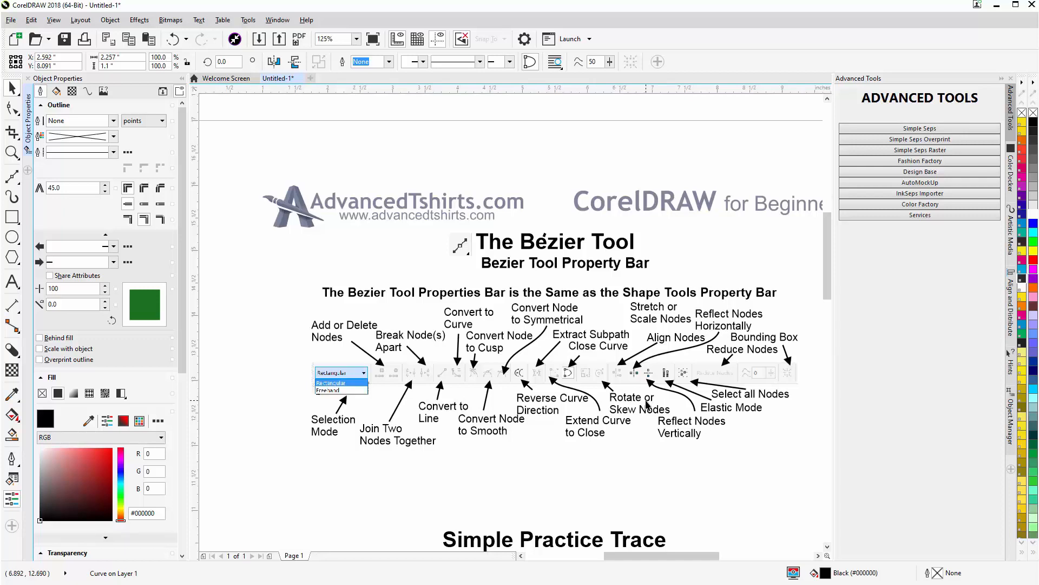